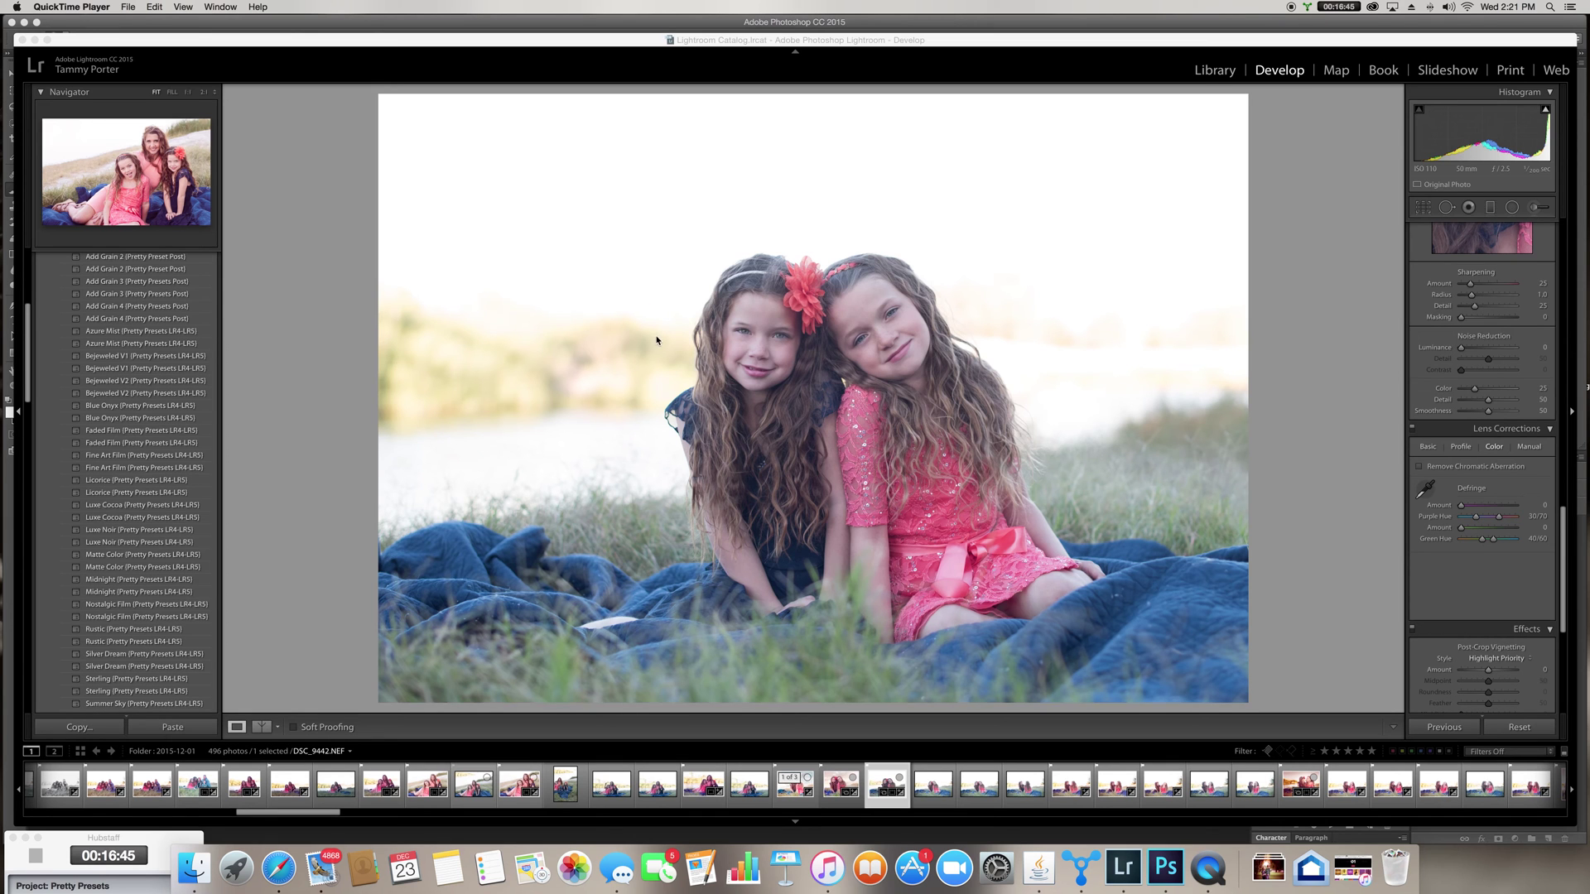
In Photoshop, brush faint white over the left sky at 11% and unlock the Background as Layer 0.
left_click(770, 479)
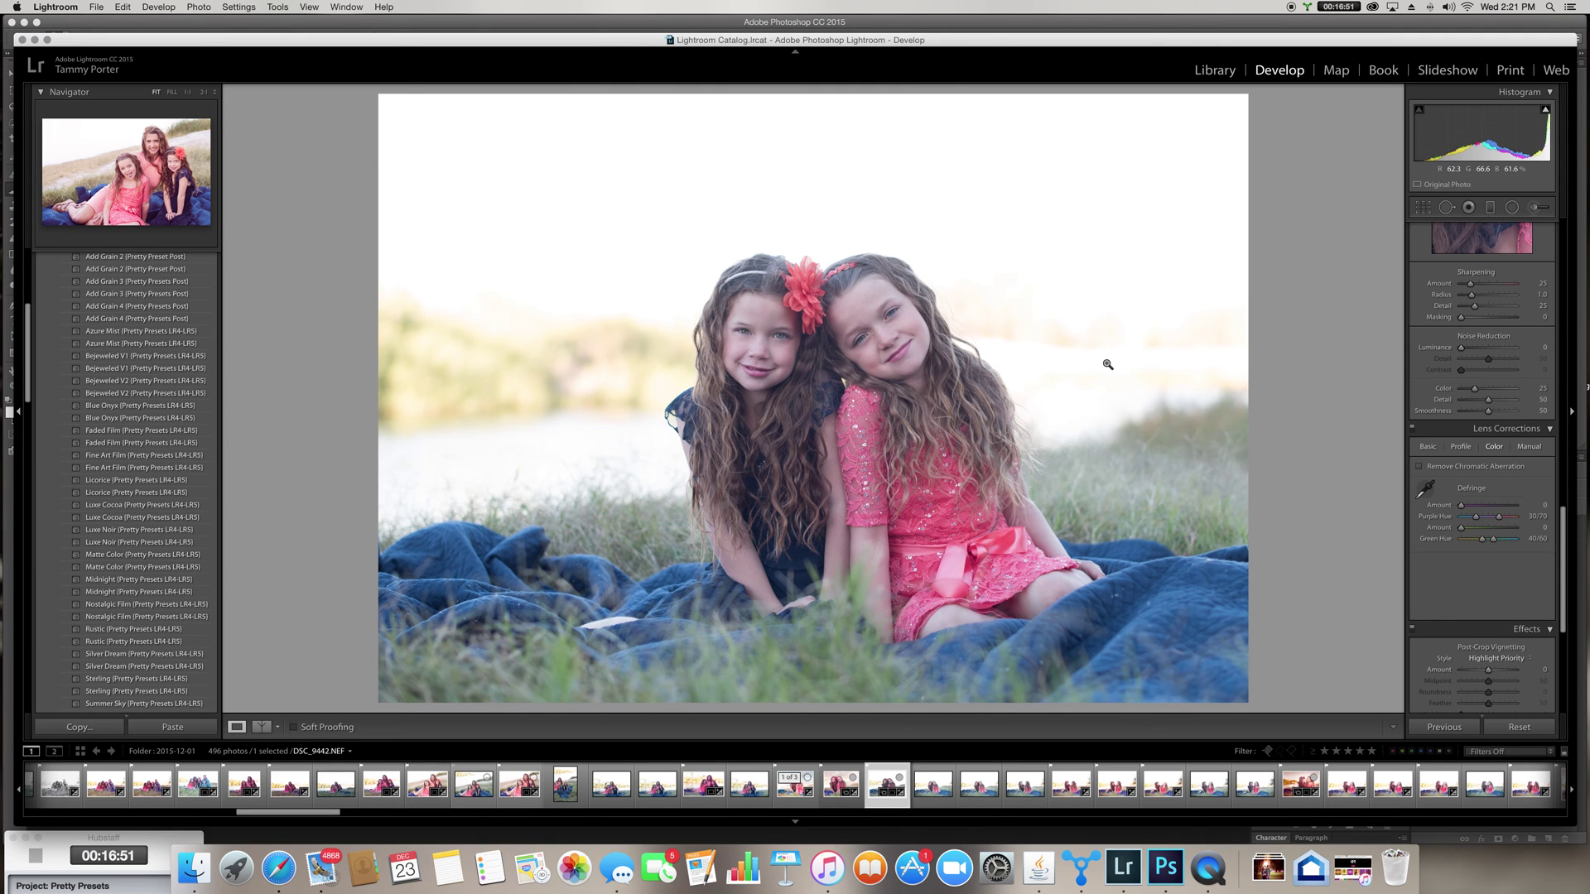
left_click(1176, 876)
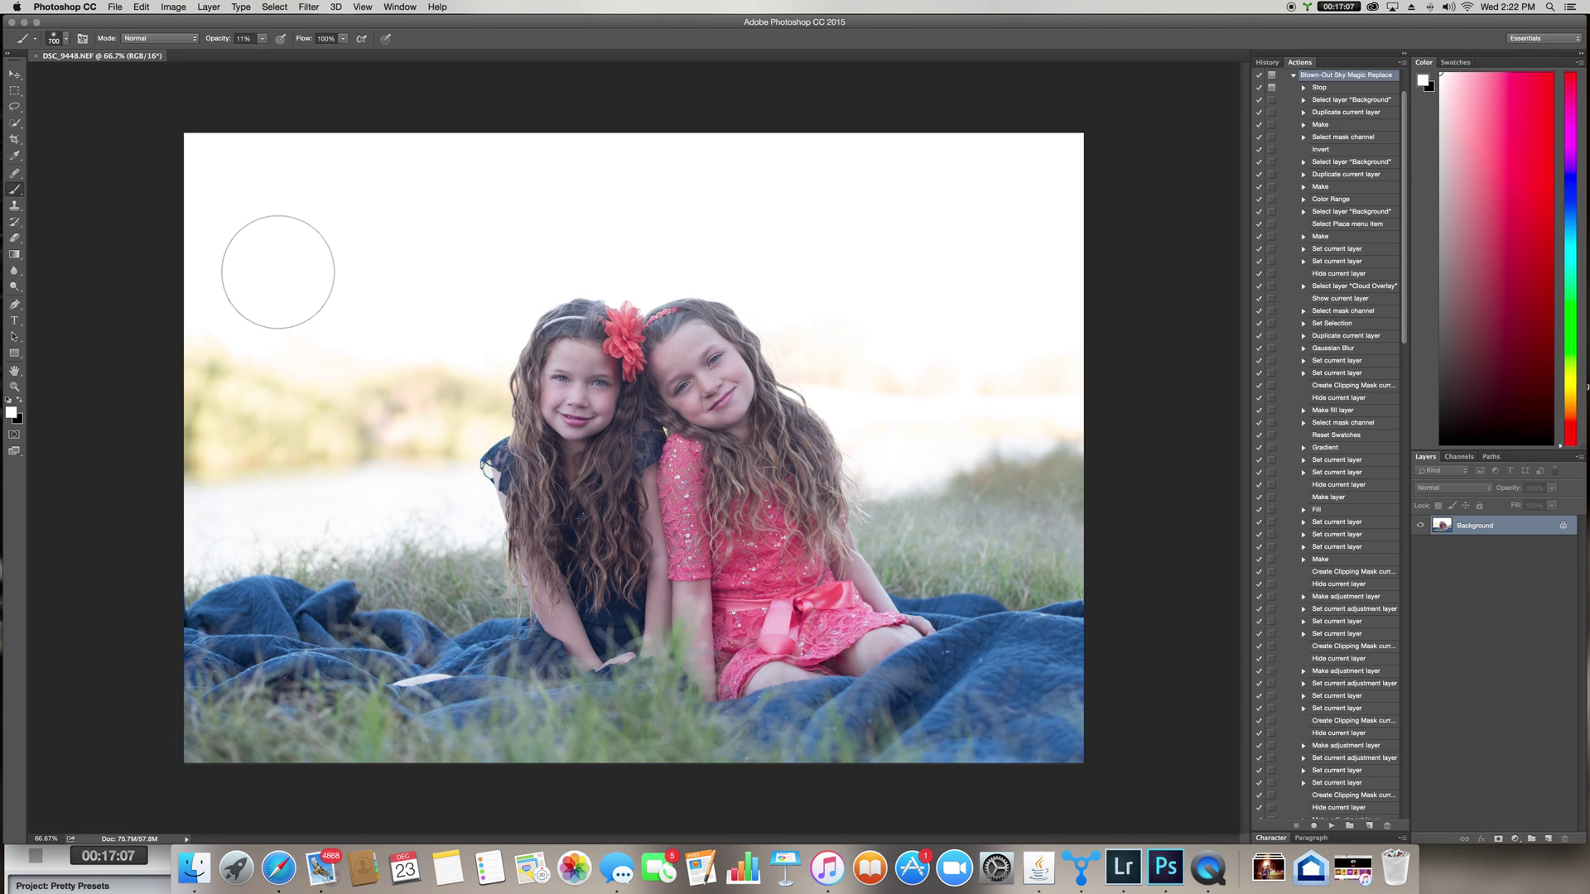
key("bracketleft")
key("bracketleft")
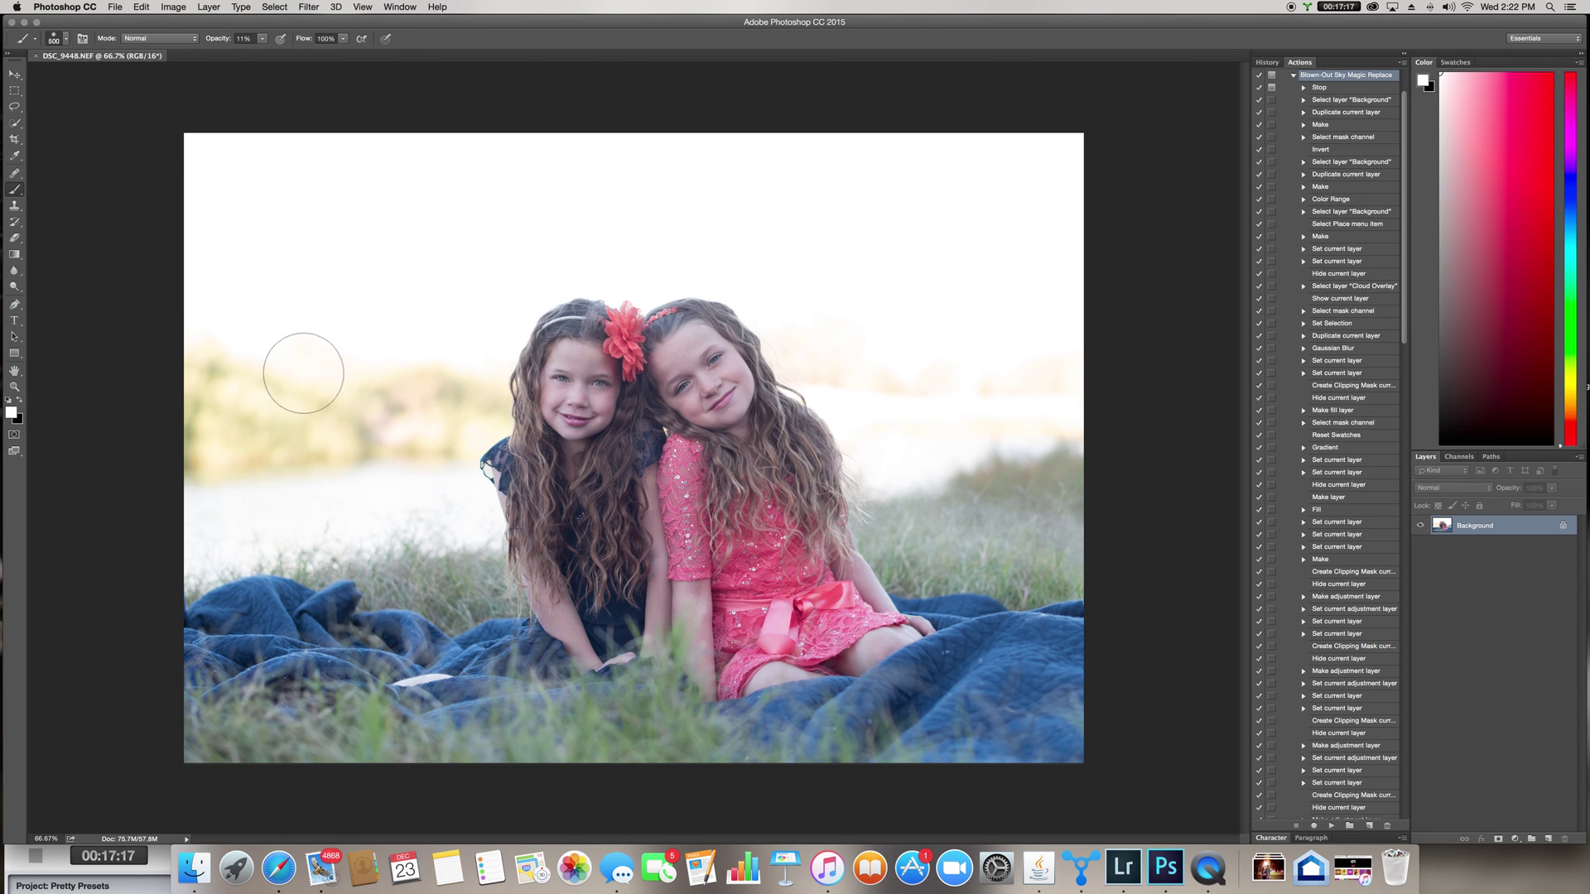
mouse_move(301, 365)
left_mouse_down()
mouse_move(316, 419)
mouse_move(330, 394)
left_mouse_up()
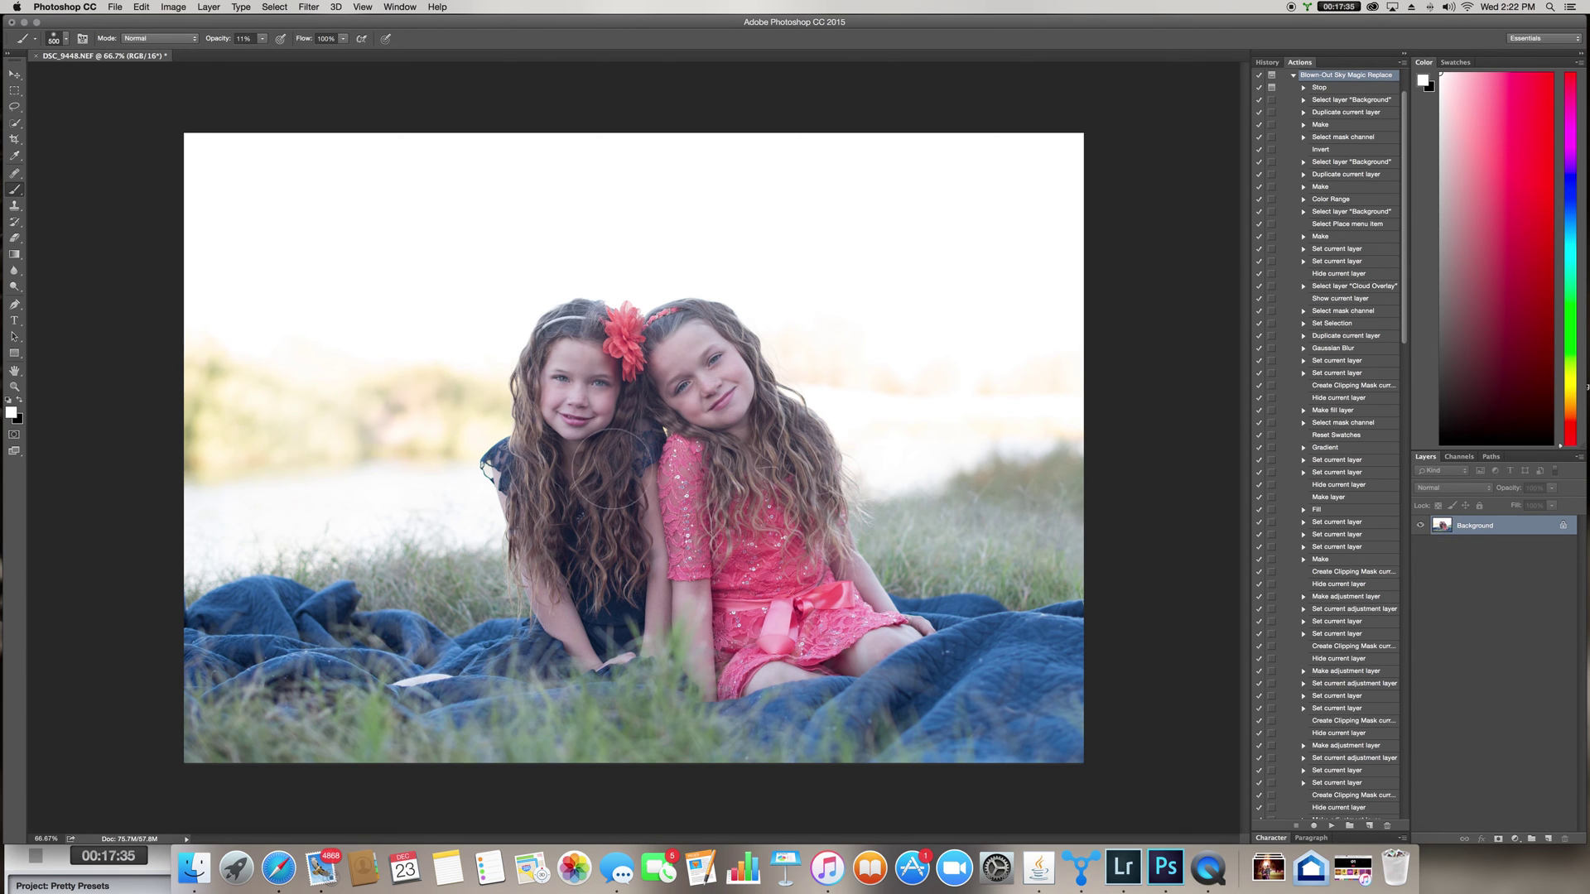
left_click(1563, 525)
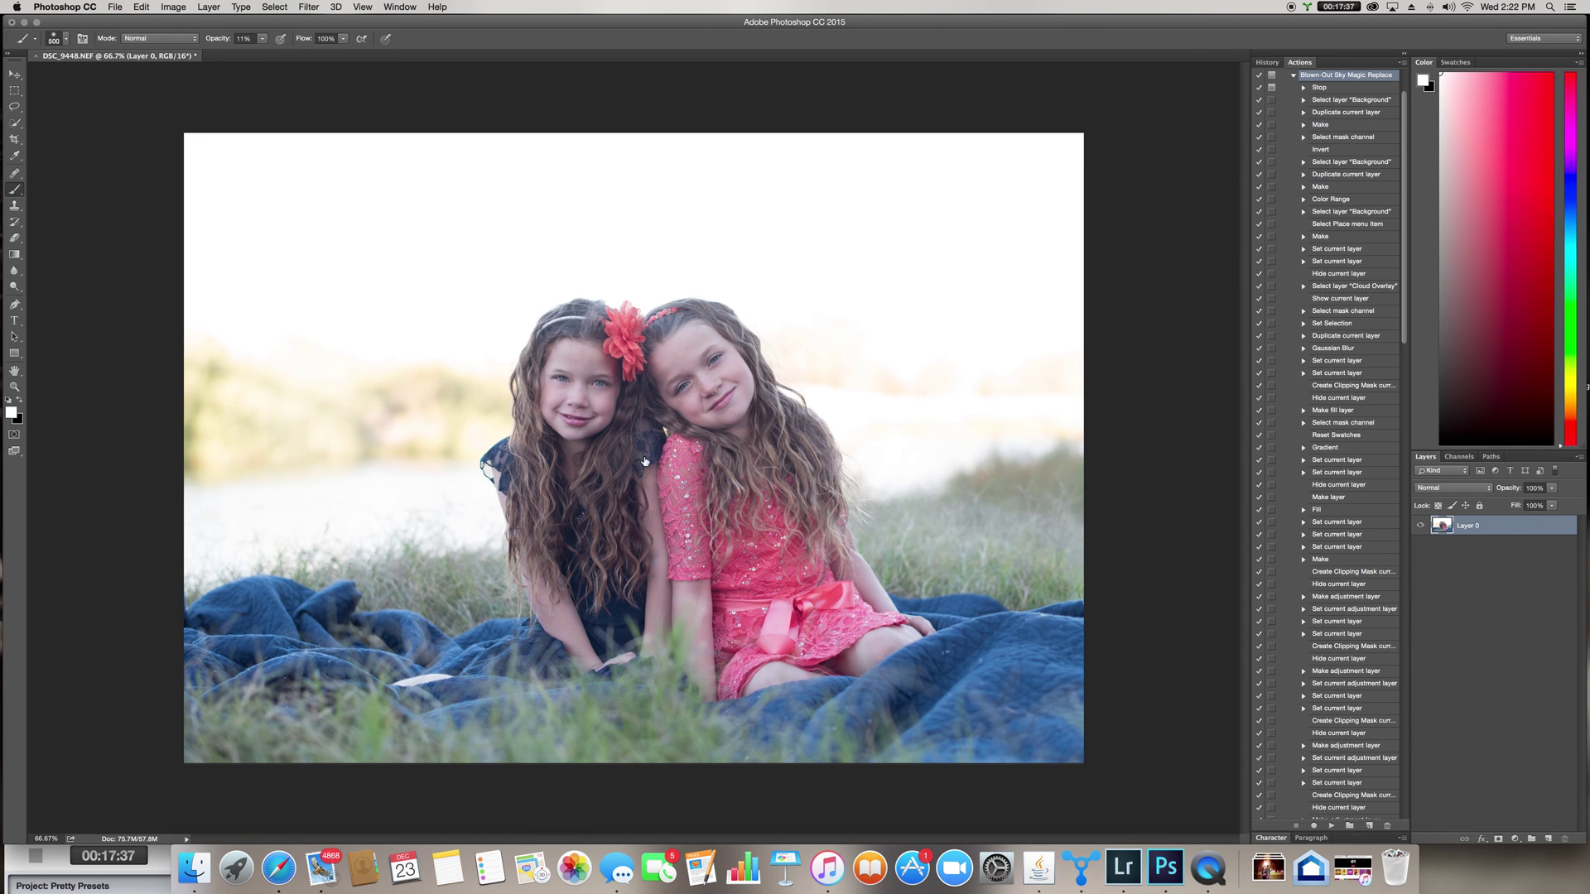
left_click(260, 39)
Paint white at 100% opacity over the trees and green patch left of the girls.
left_click_drag(266, 57, 325, 68)
mouse_move(266, 397)
left_mouse_down()
mouse_move(308, 463)
mouse_move(338, 426)
mouse_move(340, 382)
mouse_move(375, 413)
mouse_move(351, 374)
mouse_move(260, 414)
mouse_move(227, 366)
mouse_move(224, 403)
mouse_move(210, 332)
mouse_move(234, 449)
left_mouse_up()
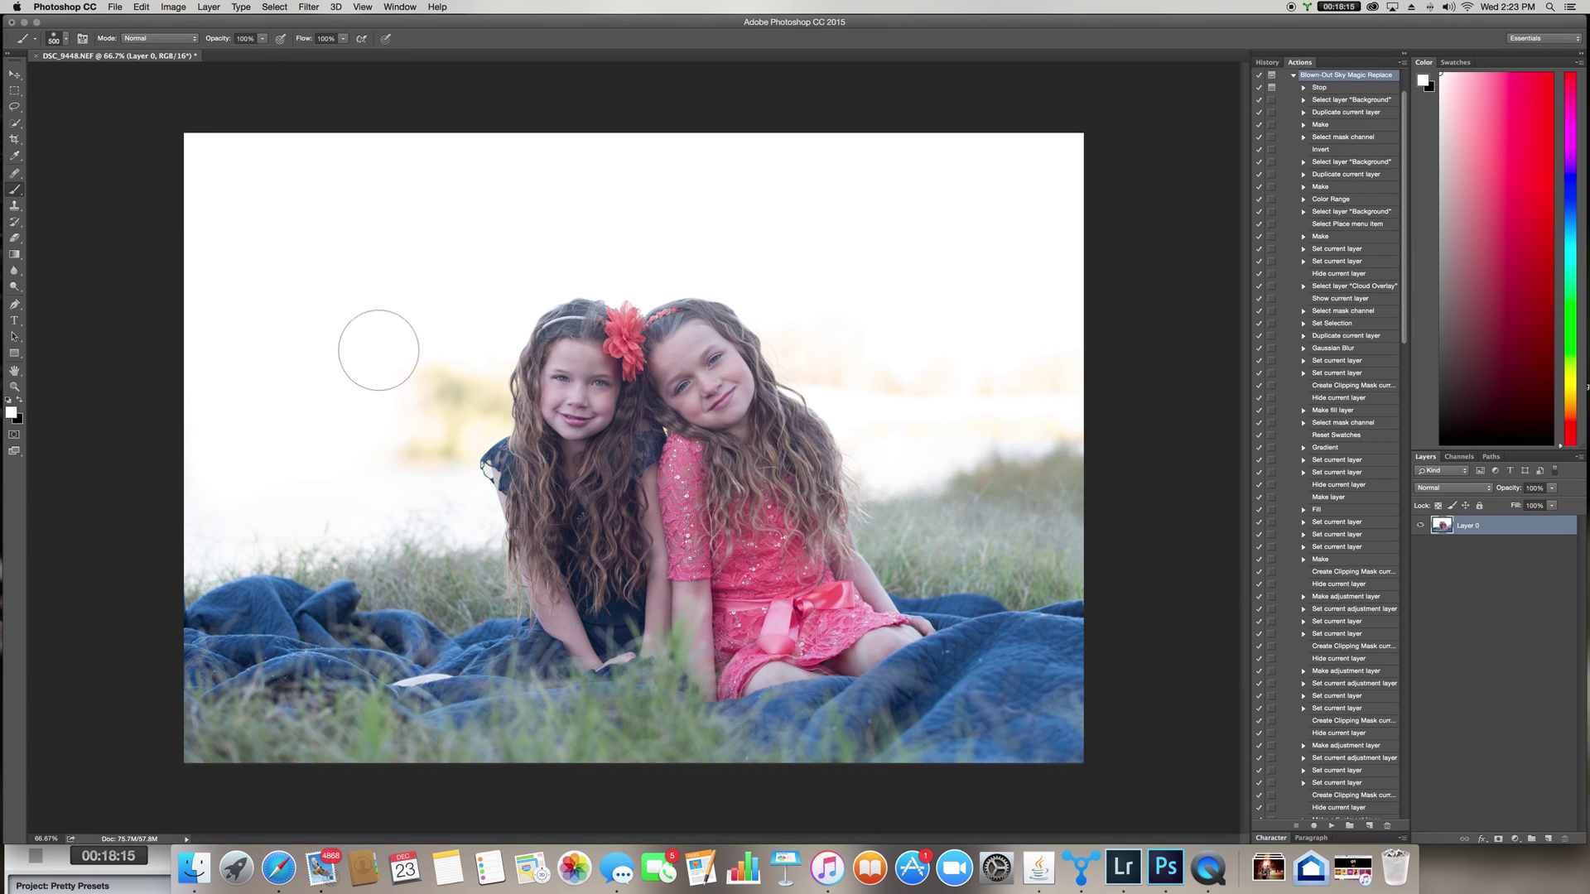
key("bracketleft")
key("bracketleft")
key("bracketleft")
mouse_move(423, 389)
left_mouse_down()
mouse_move(448, 457)
mouse_move(425, 460)
mouse_move(414, 446)
mouse_move(458, 446)
mouse_move(477, 399)
mouse_move(461, 356)
left_mouse_up()
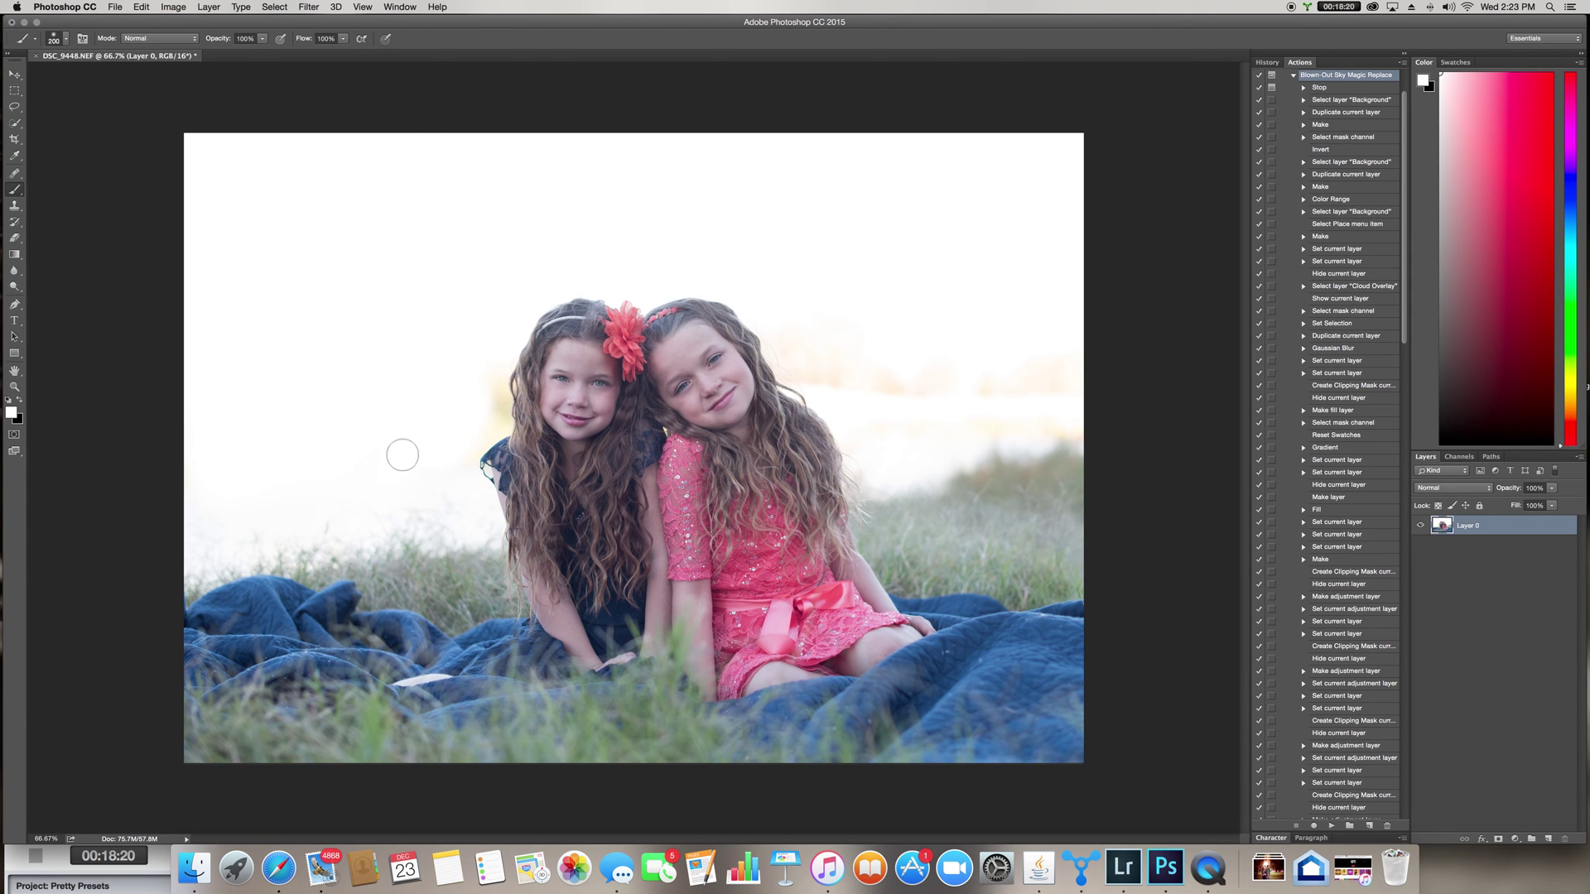
key("bracketleft")
key("bracketleft")
key("bracketleft")
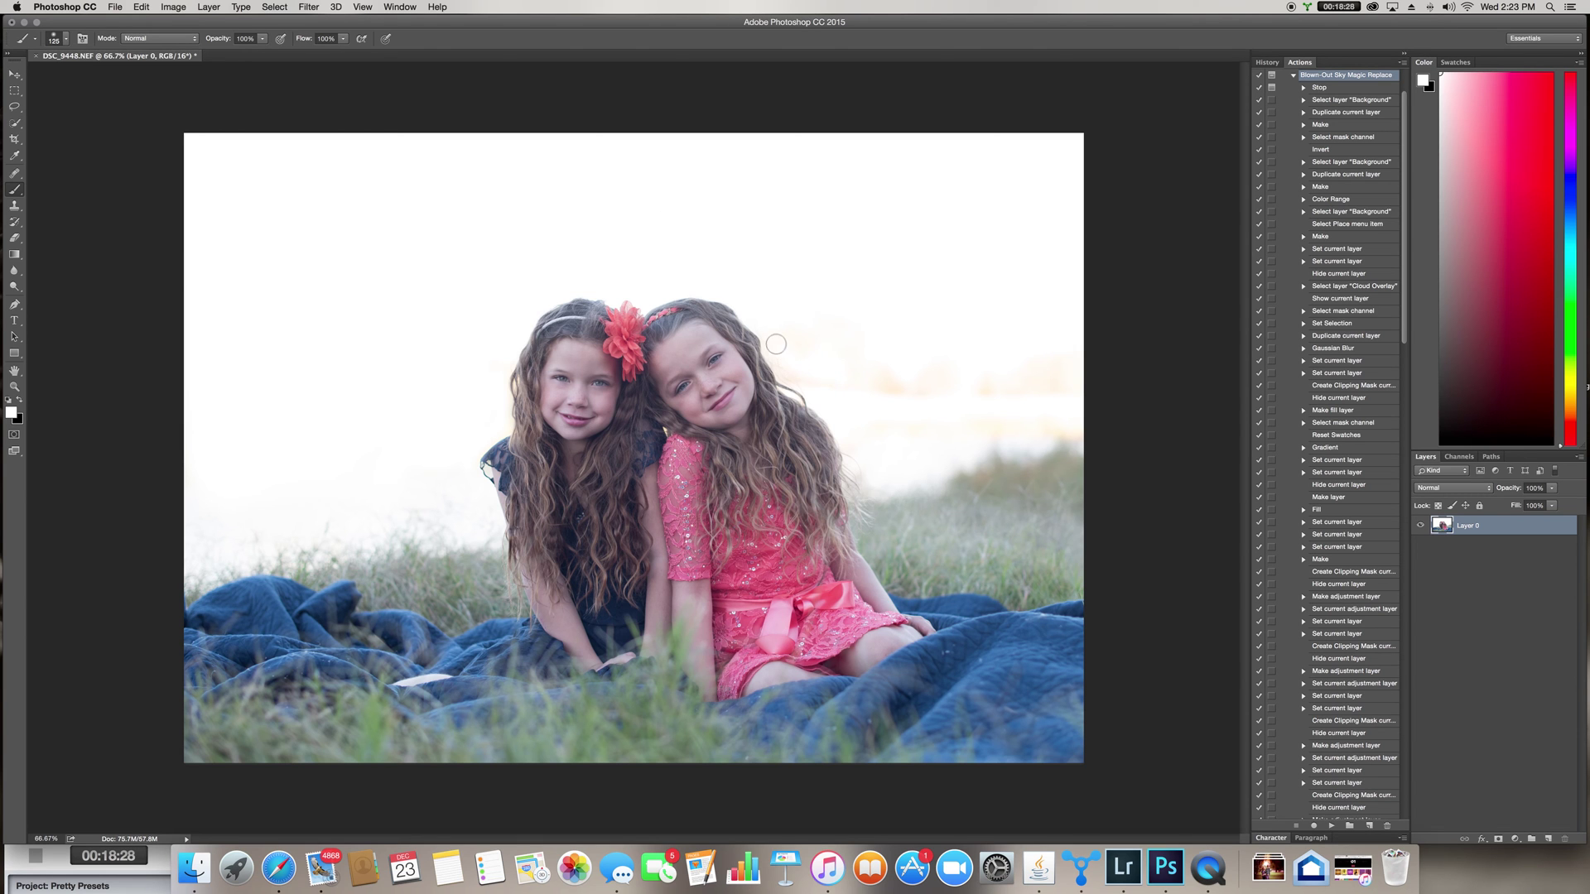
key("bracketleft")
key("bracketright")
key("bracketright")
key("bracketright")
key("bracketright")
key("bracketright")
key("bracketright")
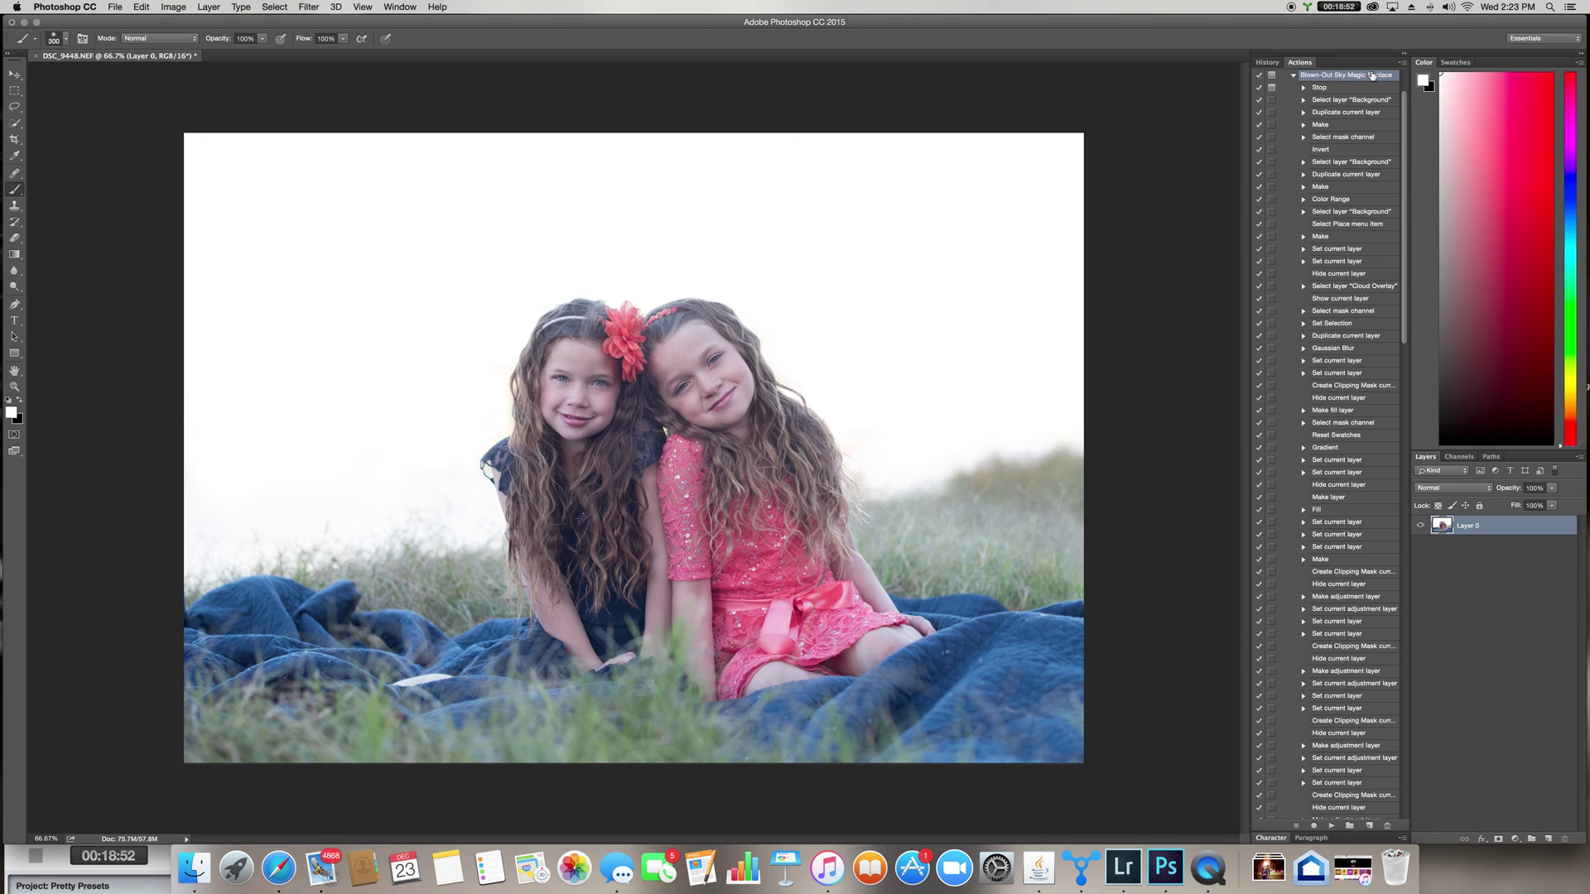
Start the Blown-Out Sky Magic Replace action, stop at the Background error, and flatten the image.
left_click(1331, 826)
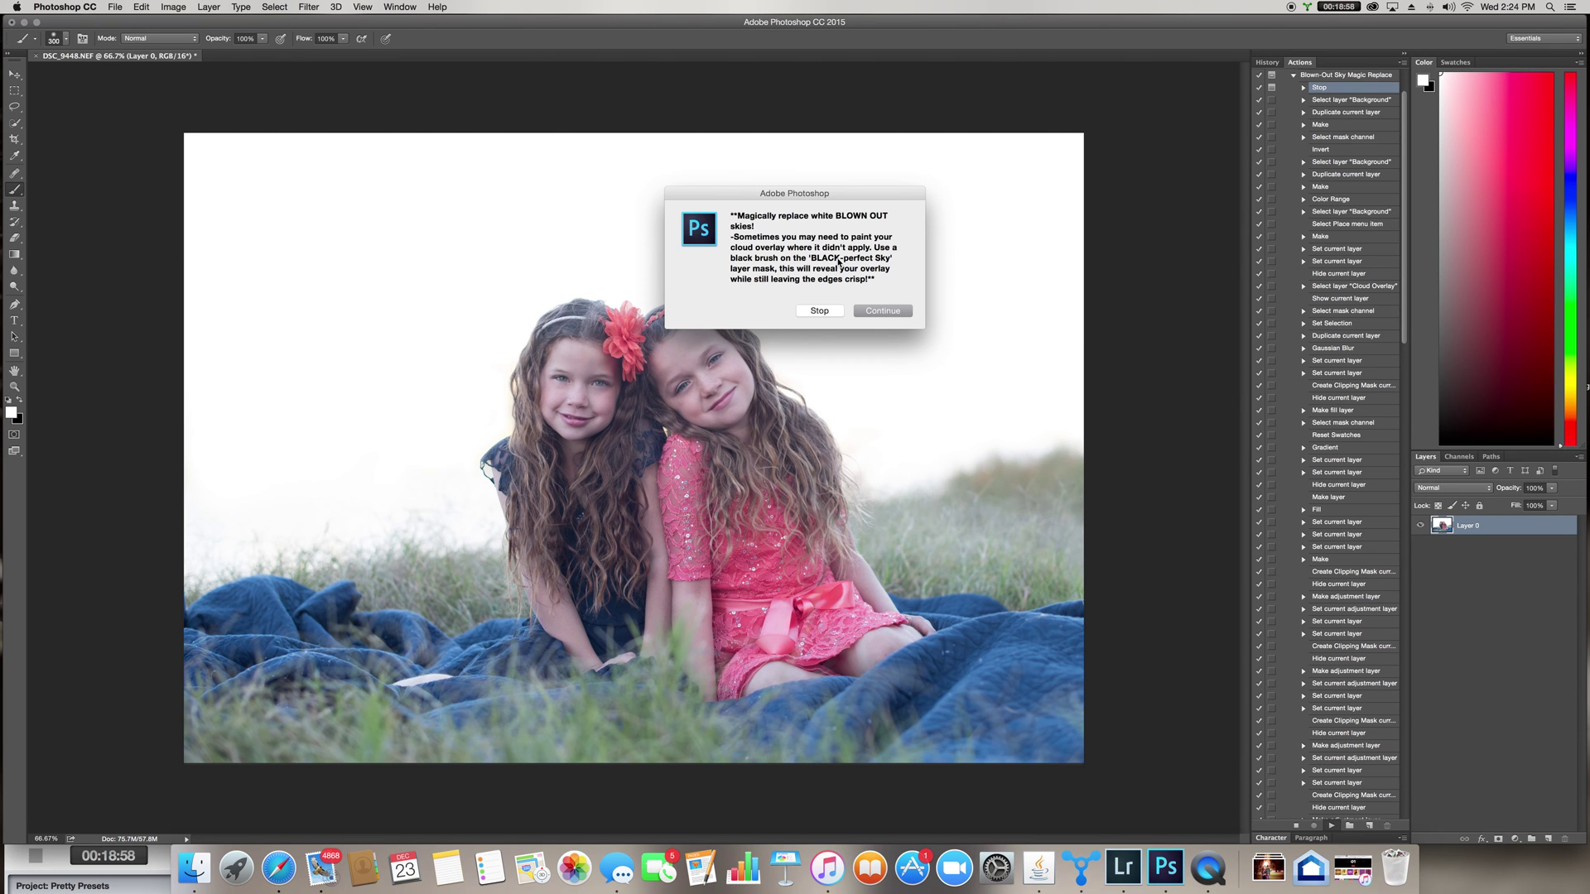
left_click(884, 311)
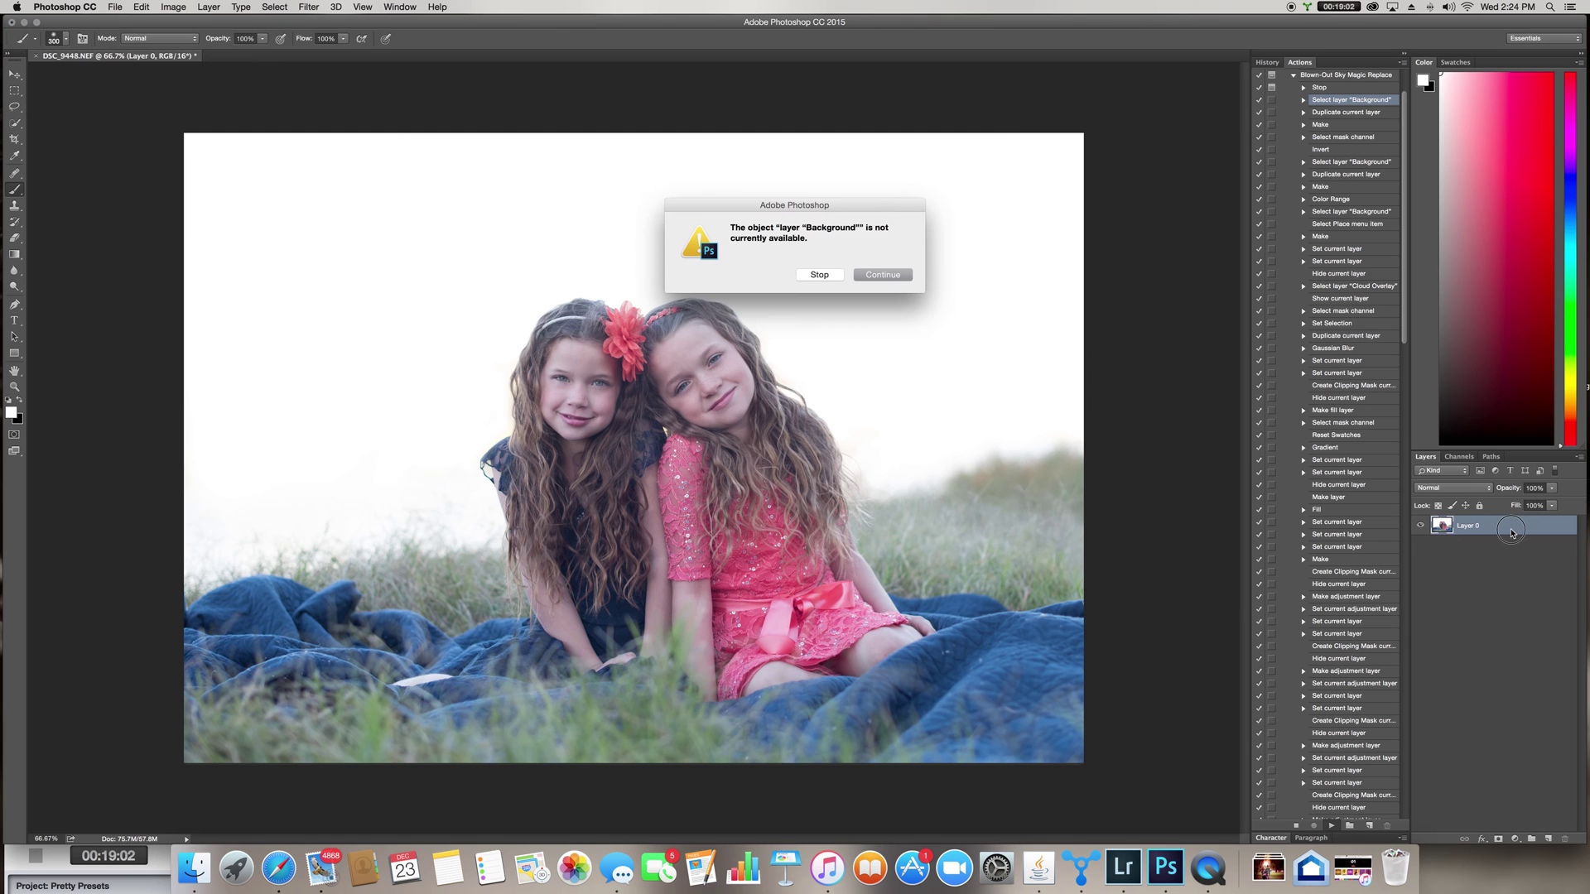
left_click(841, 276)
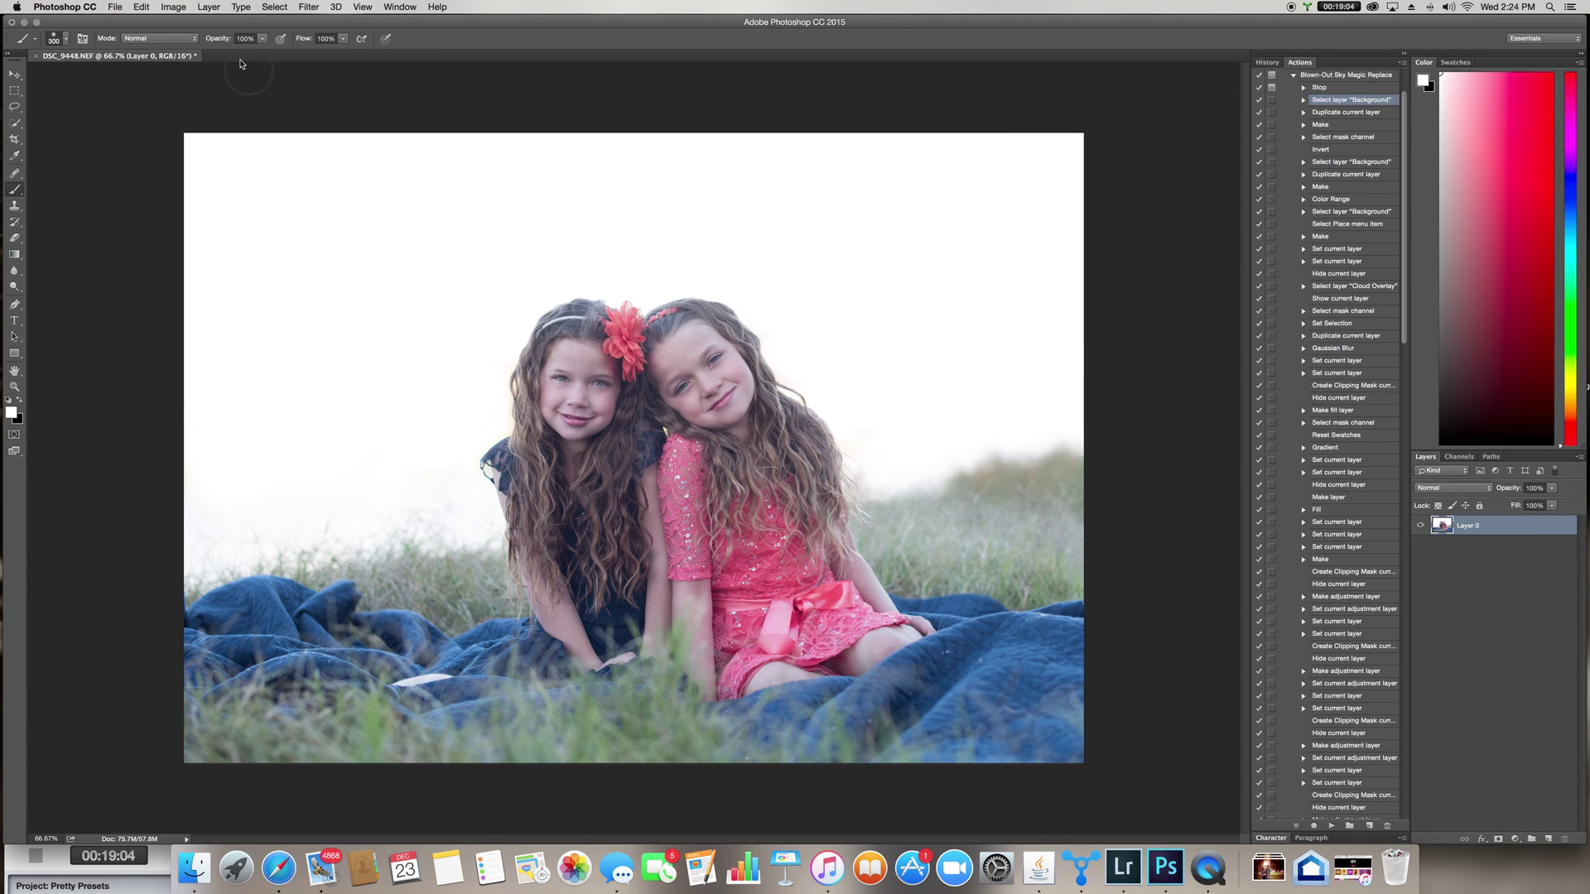
left_click(208, 7)
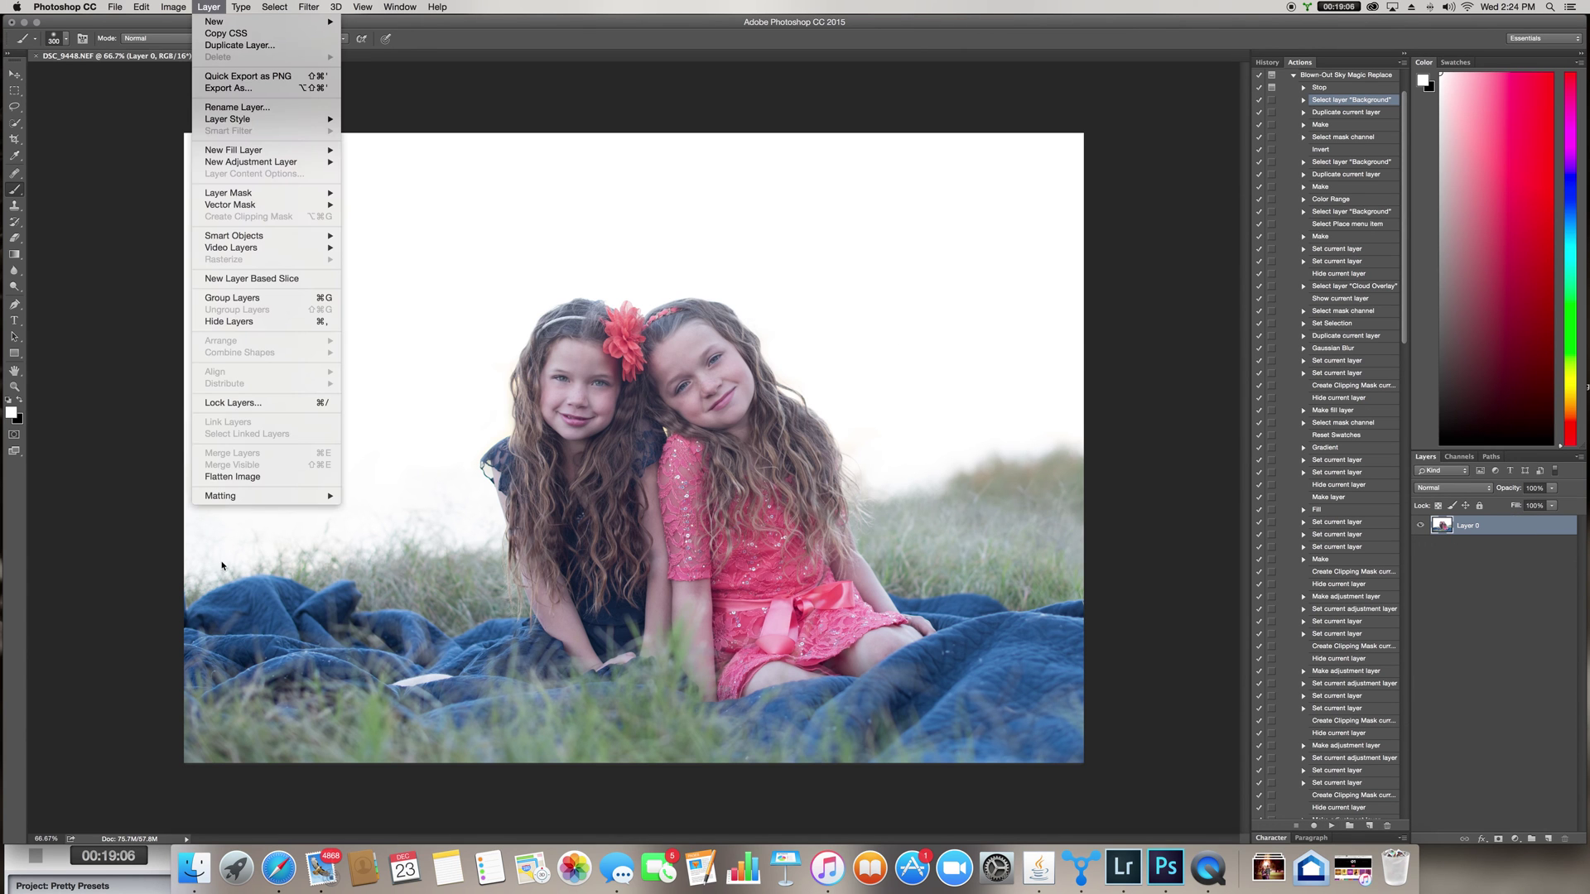
left_click(233, 477)
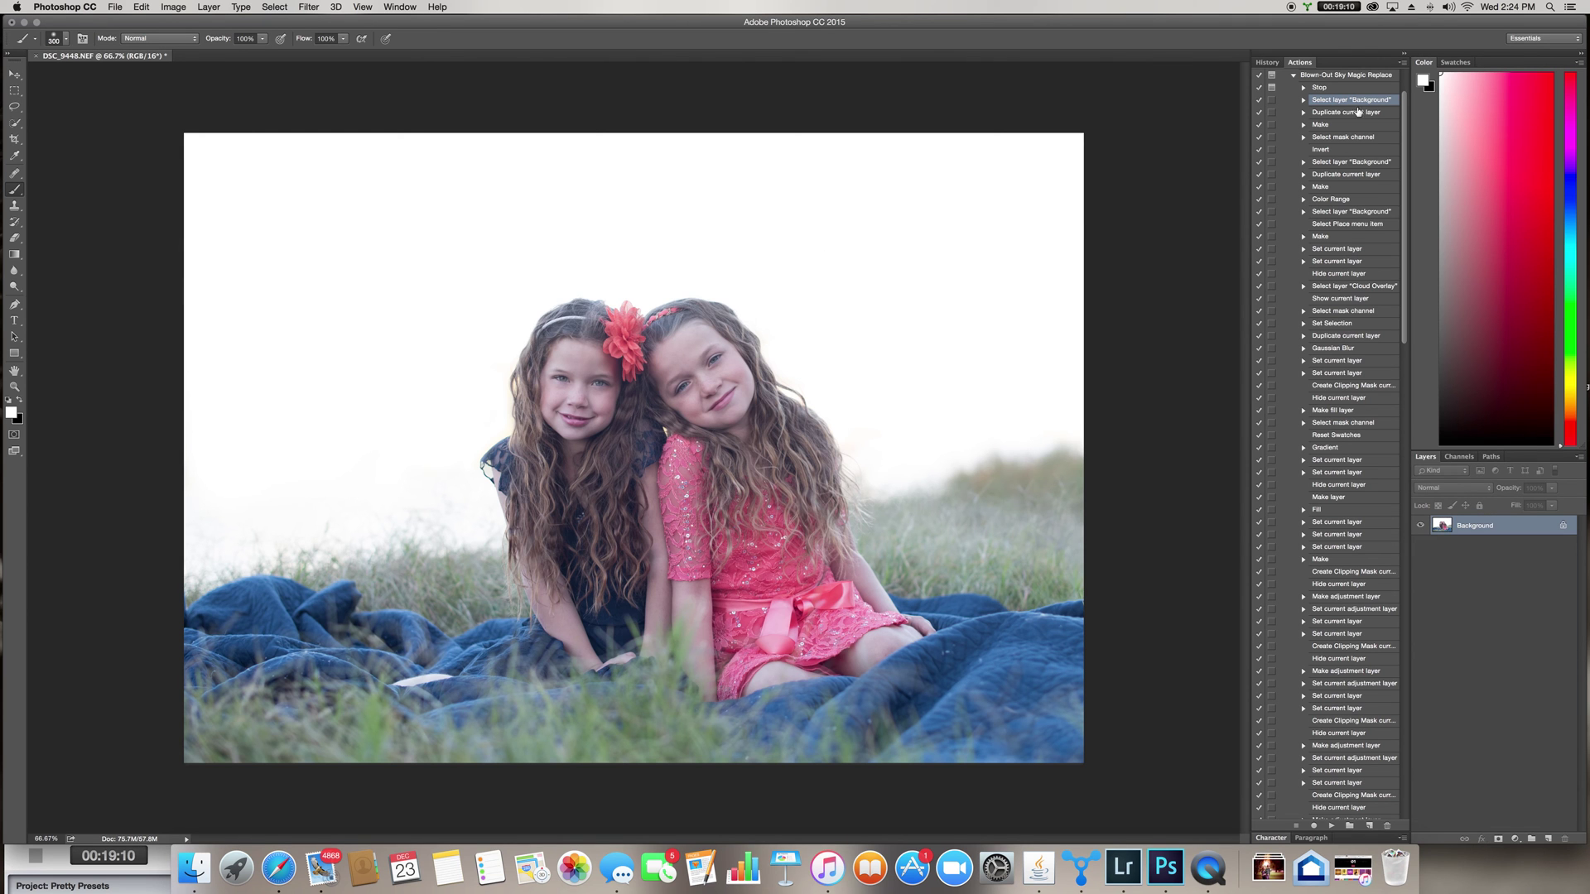
Rerun the Blown-Out Sky Magic Replace action and continue past its instructions.
left_click(1332, 75)
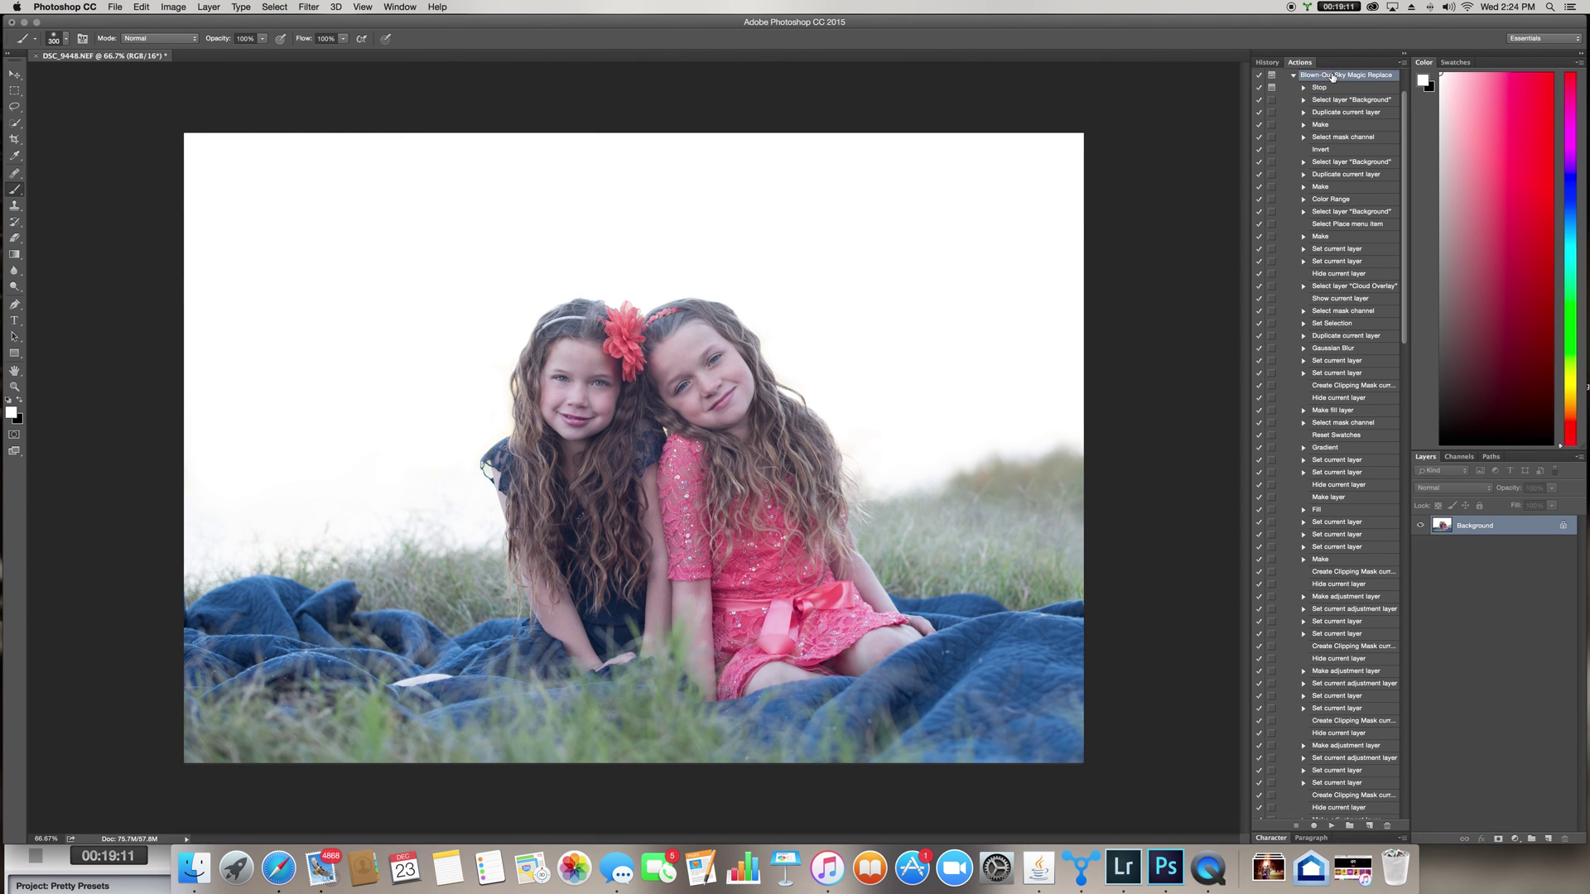
left_click(1331, 826)
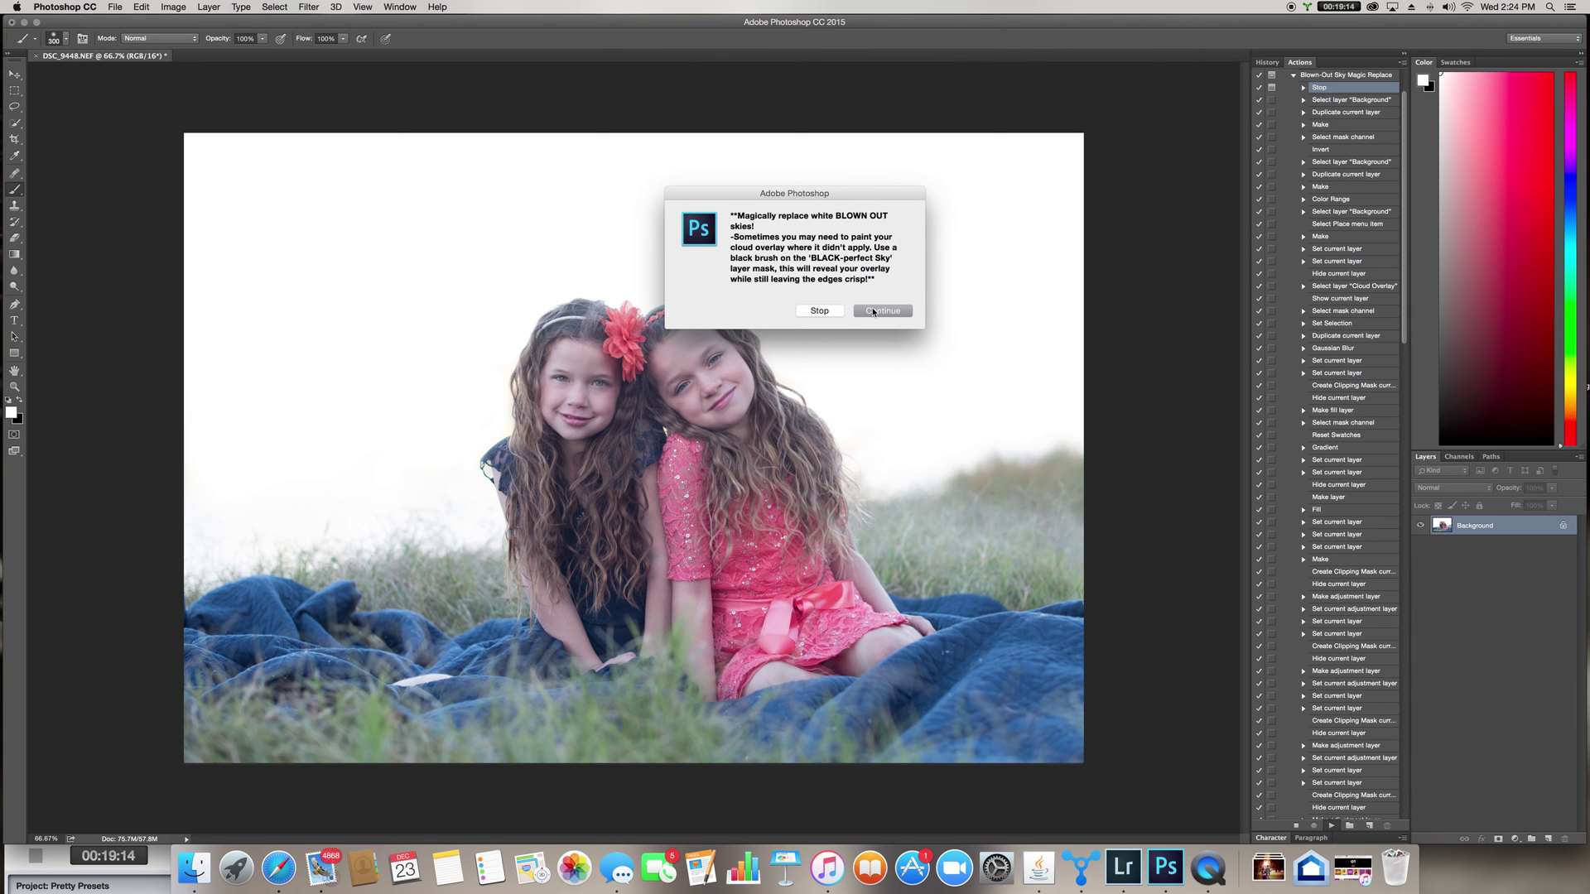
left_click(880, 311)
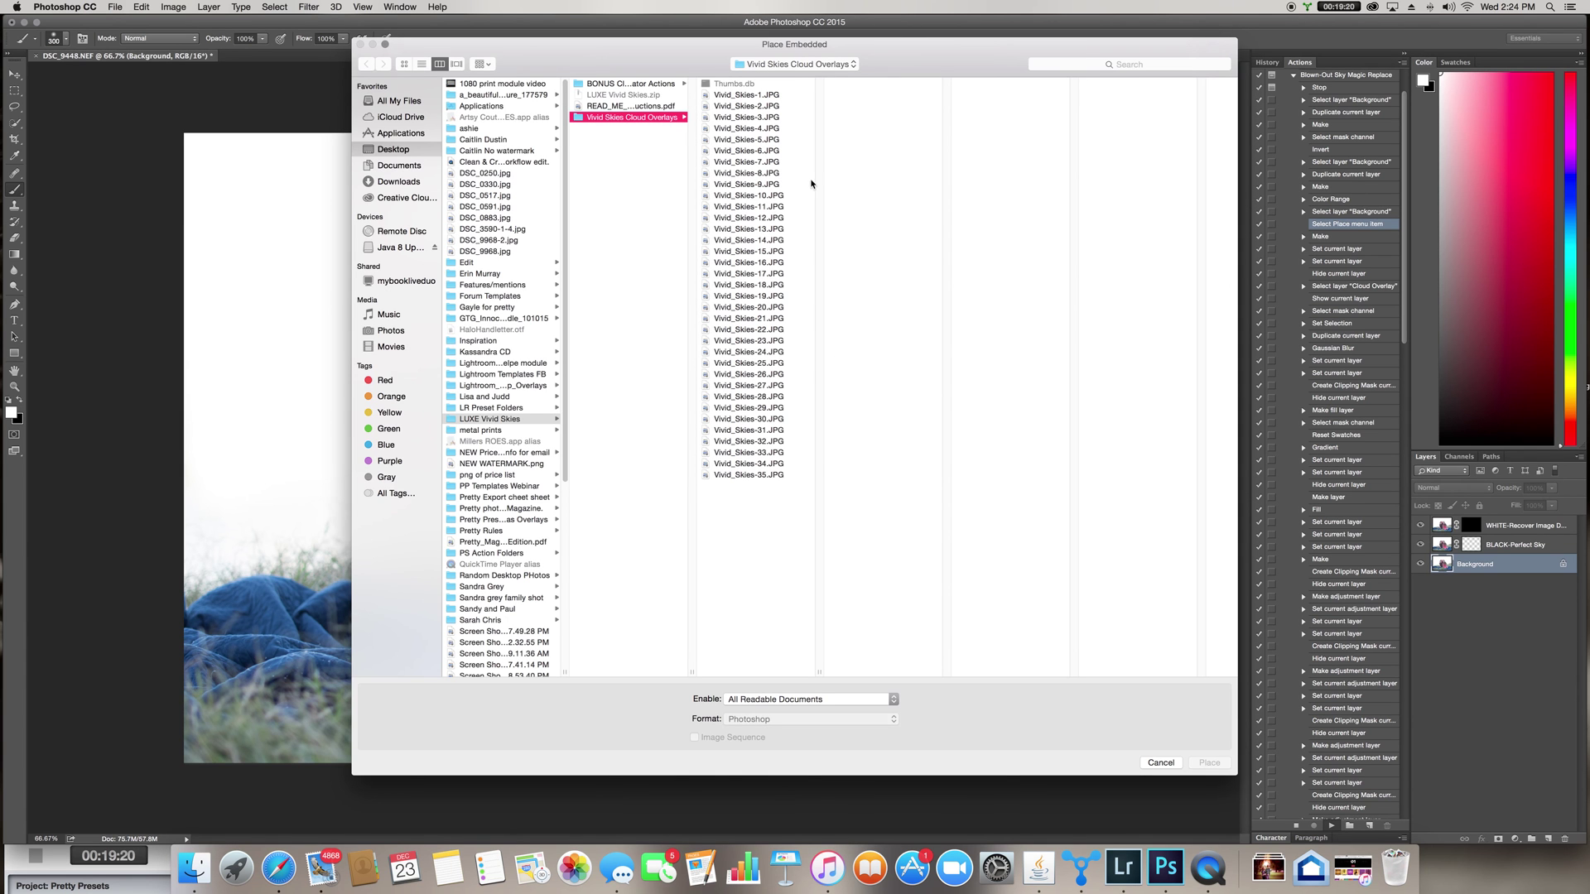
Place Vivid_Skies-9.JPG from the Vivid Skies Cloud Overlays folder into the portrait.
left_click(765, 184)
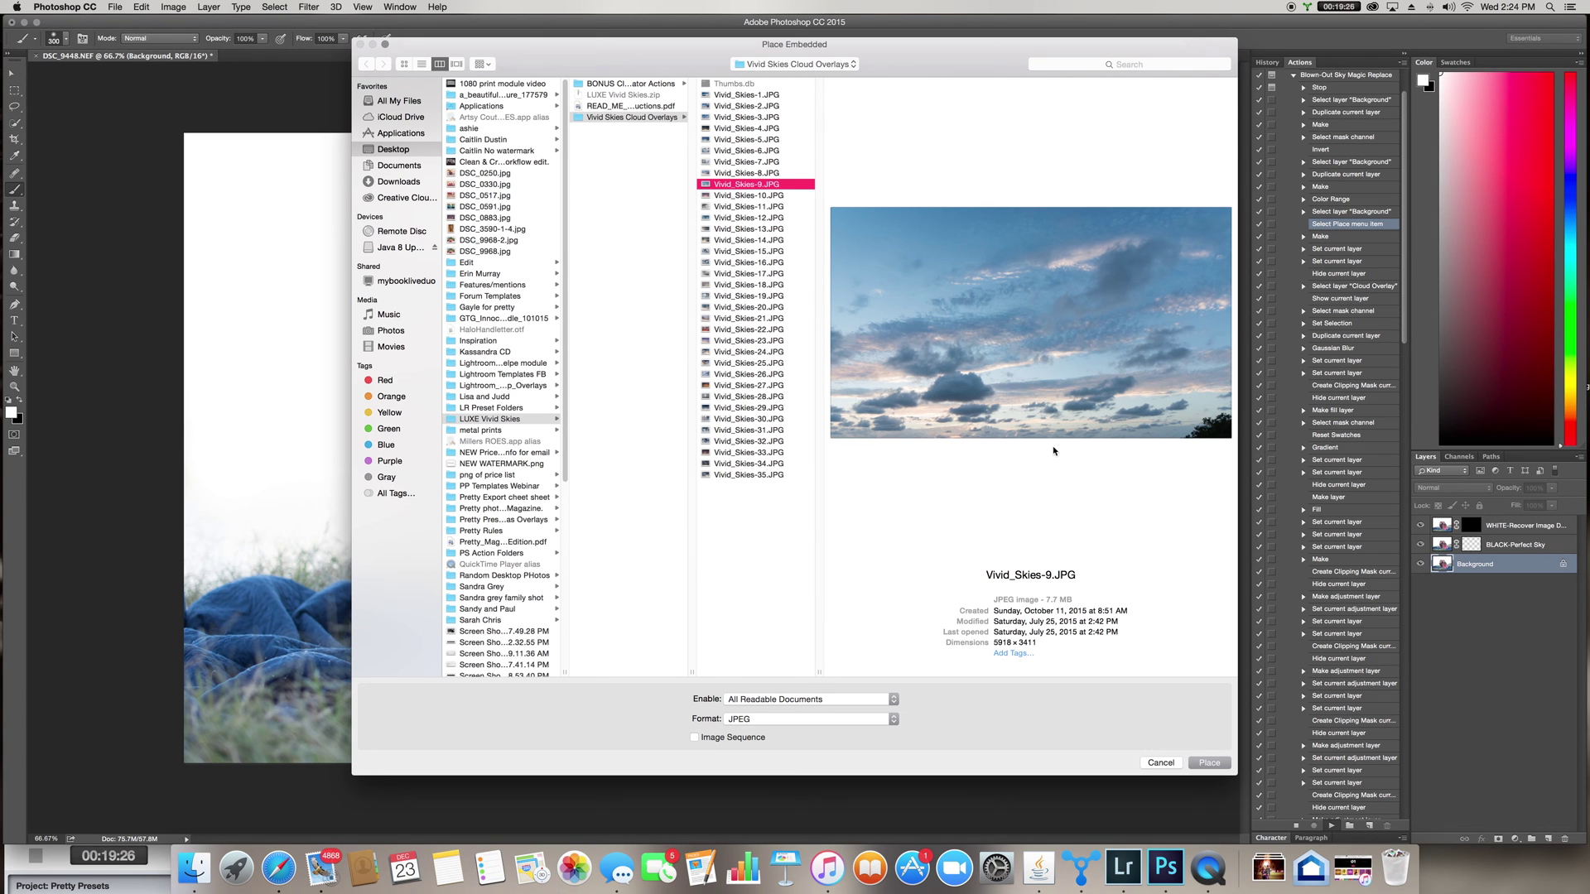
left_click(1209, 763)
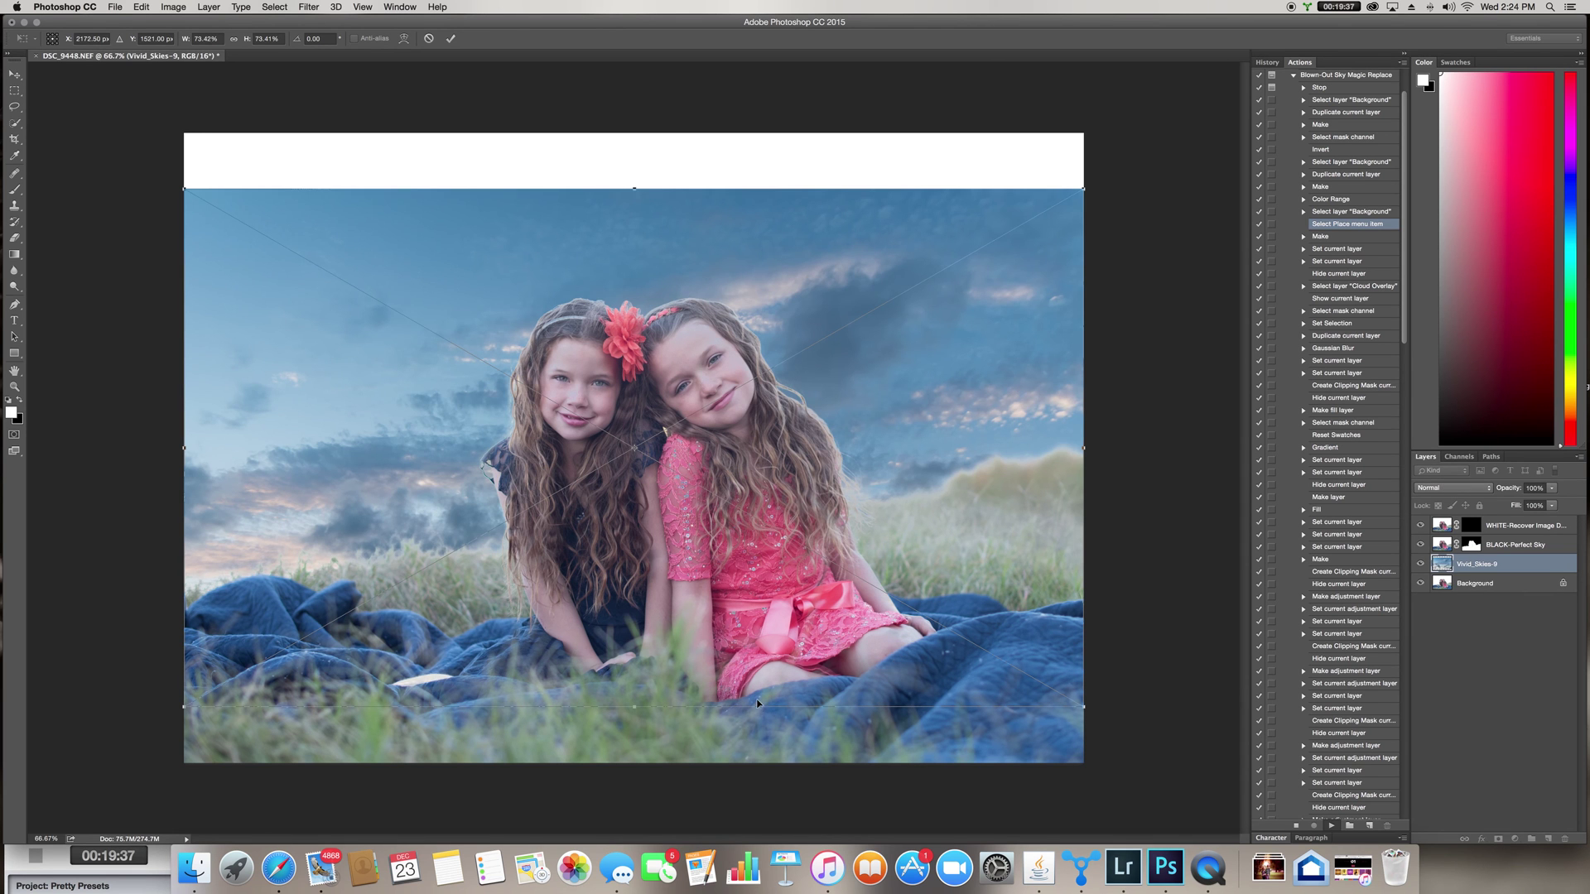
Move the placed clouds up about 67 px and commit the transform.
left_click_drag(757, 703, 748, 591)
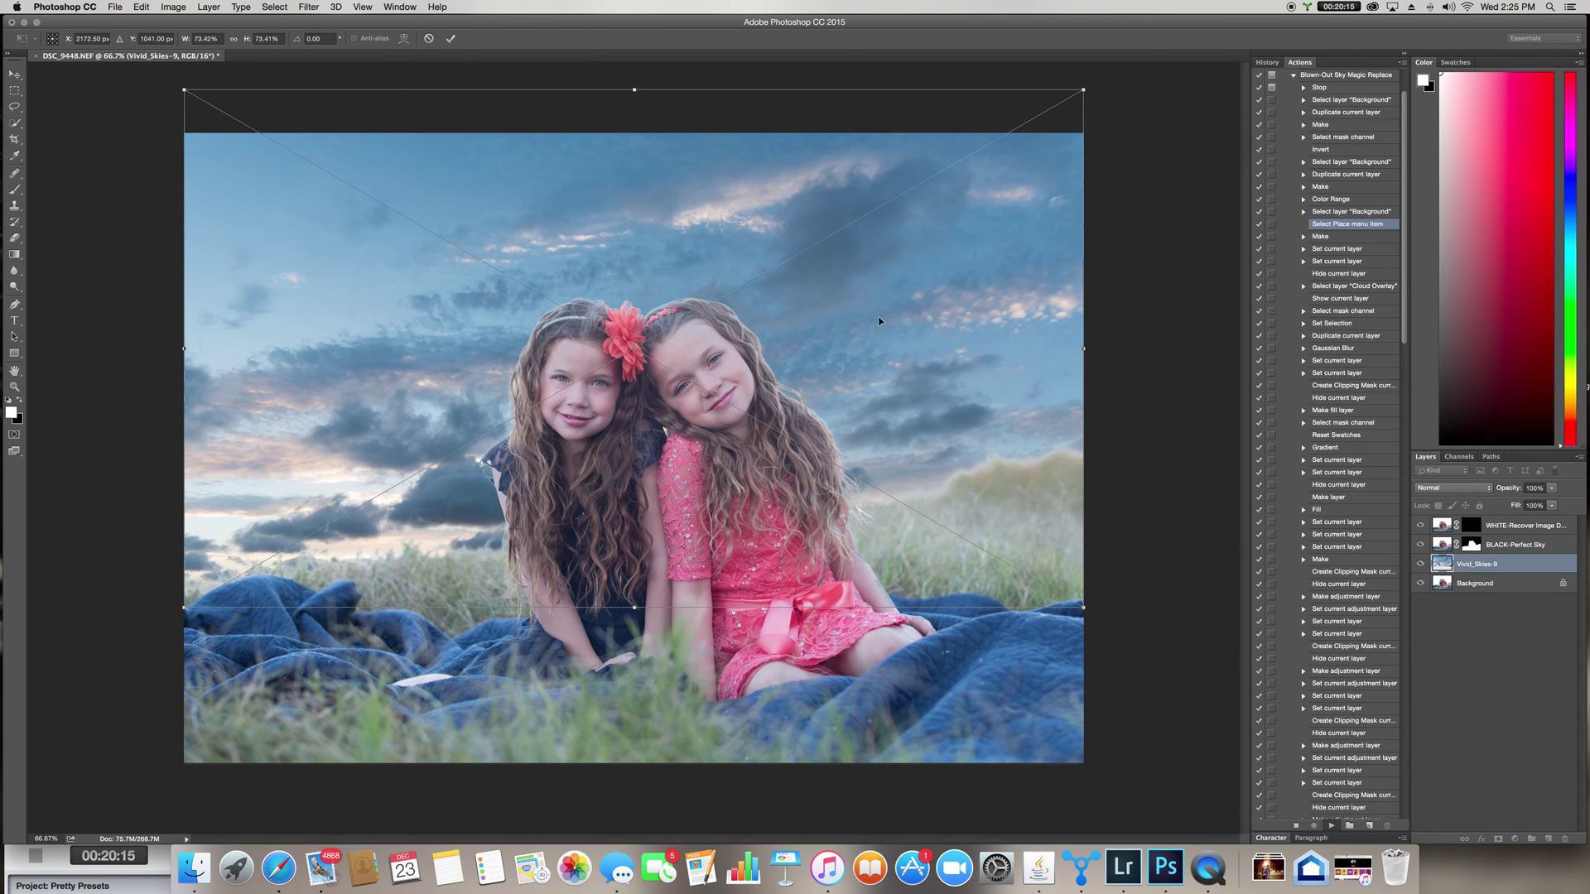
left_click(448, 39)
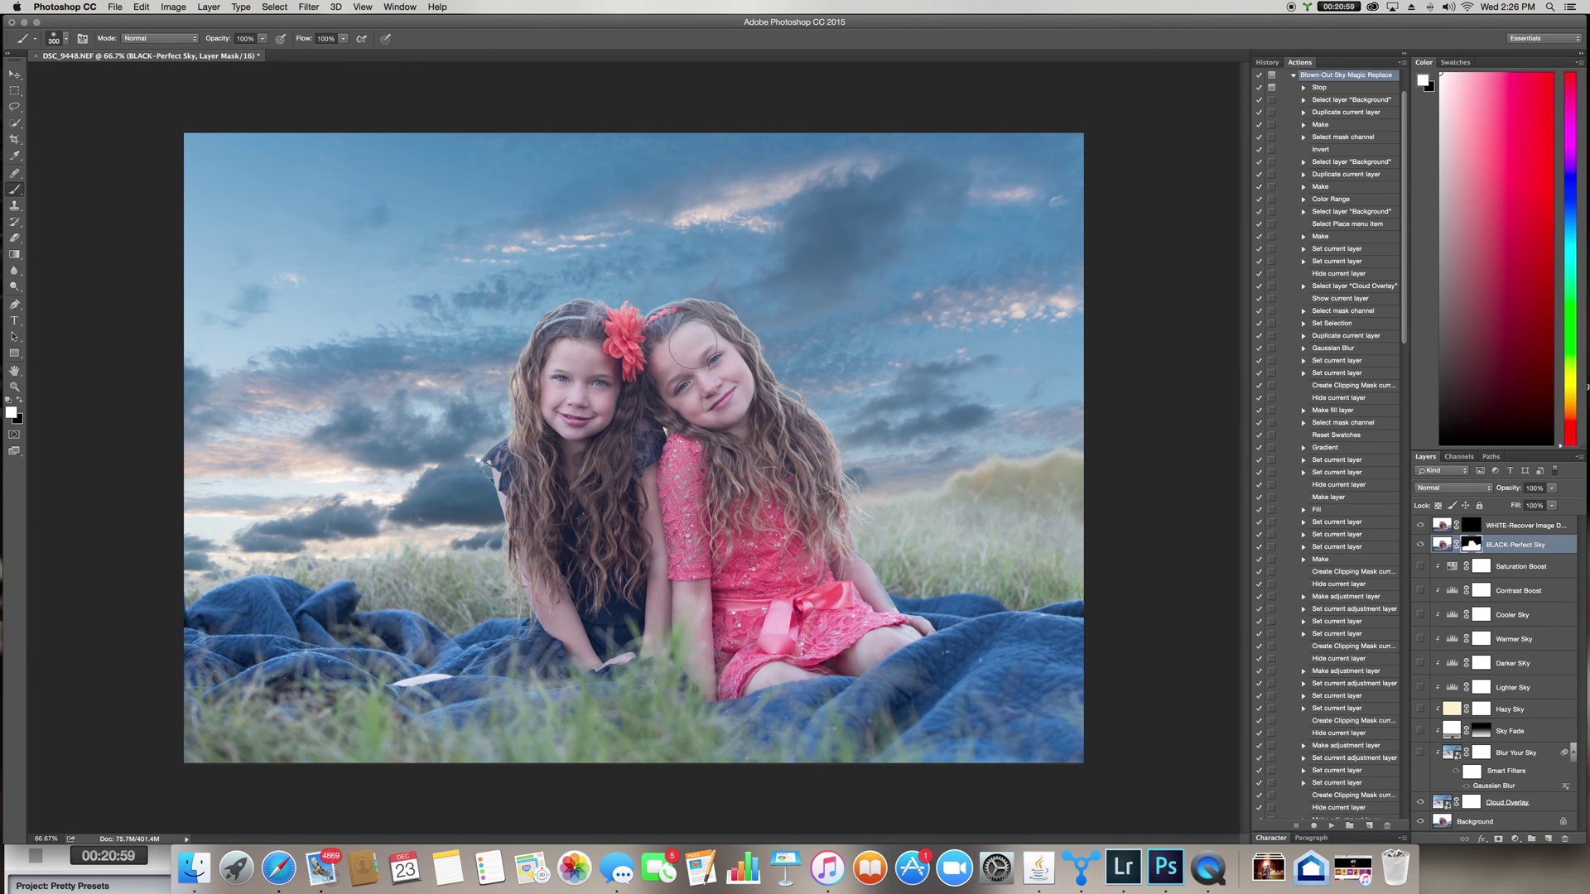
Resize the brush for touching up the BLACK-Perfect Sky mask as the action completes.
key("bracketleft")
key("bracketleft")
key("bracketleft")
key("bracketright")
key("bracketright")
key("bracketright")
key("bracketright")
key("bracketright")
Turn on the Blur Your Sky, Sky Fade and Lighter Sky layers.
left_click(1421, 755)
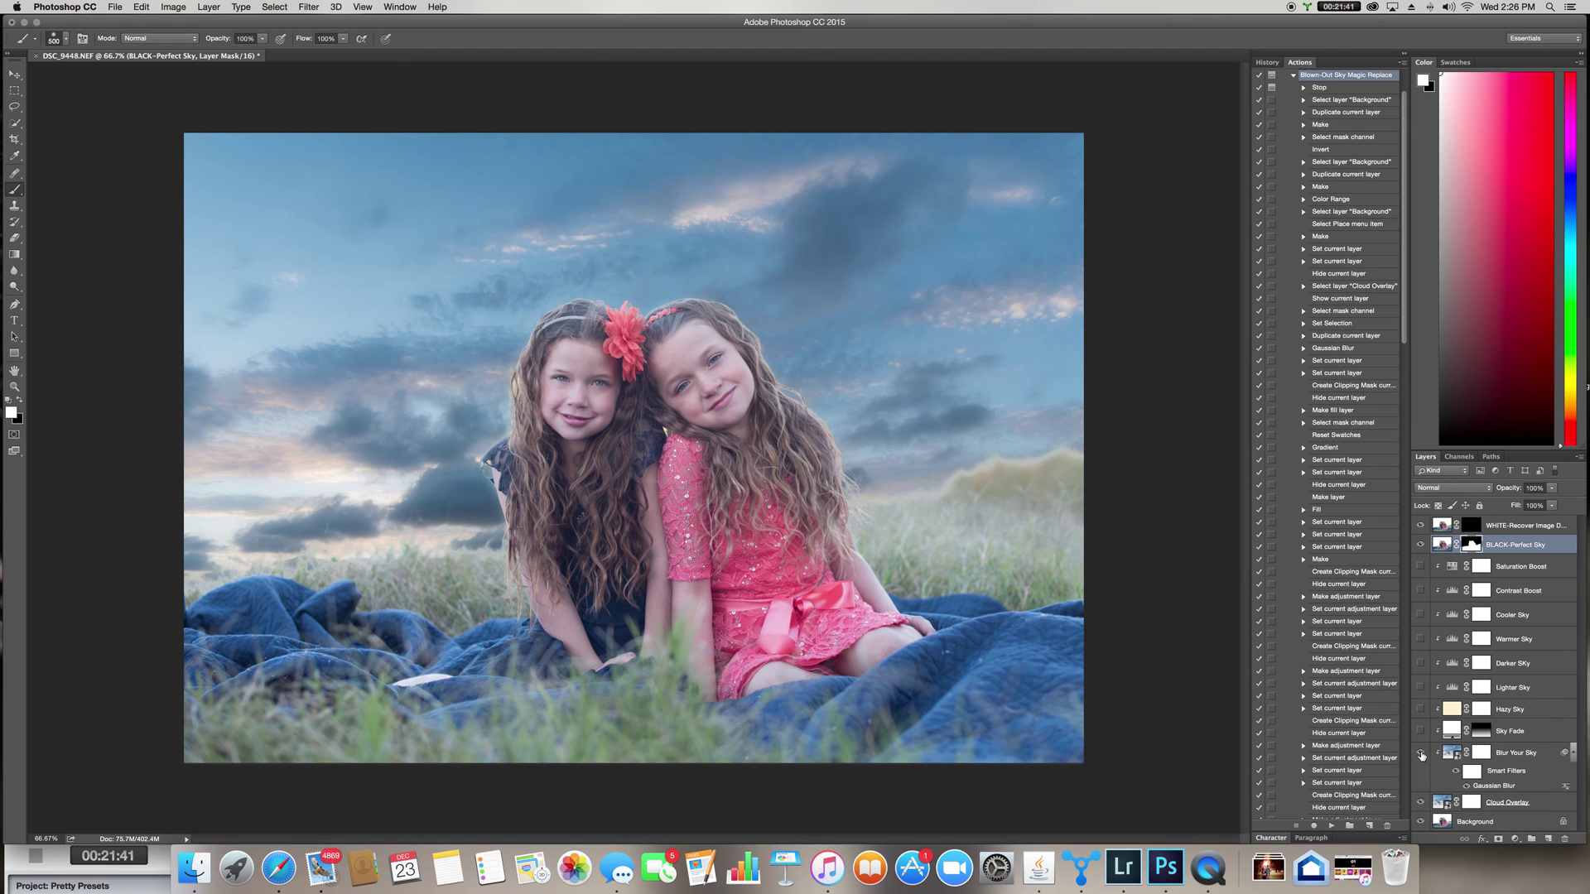
left_click(1421, 756)
left_click(1421, 731)
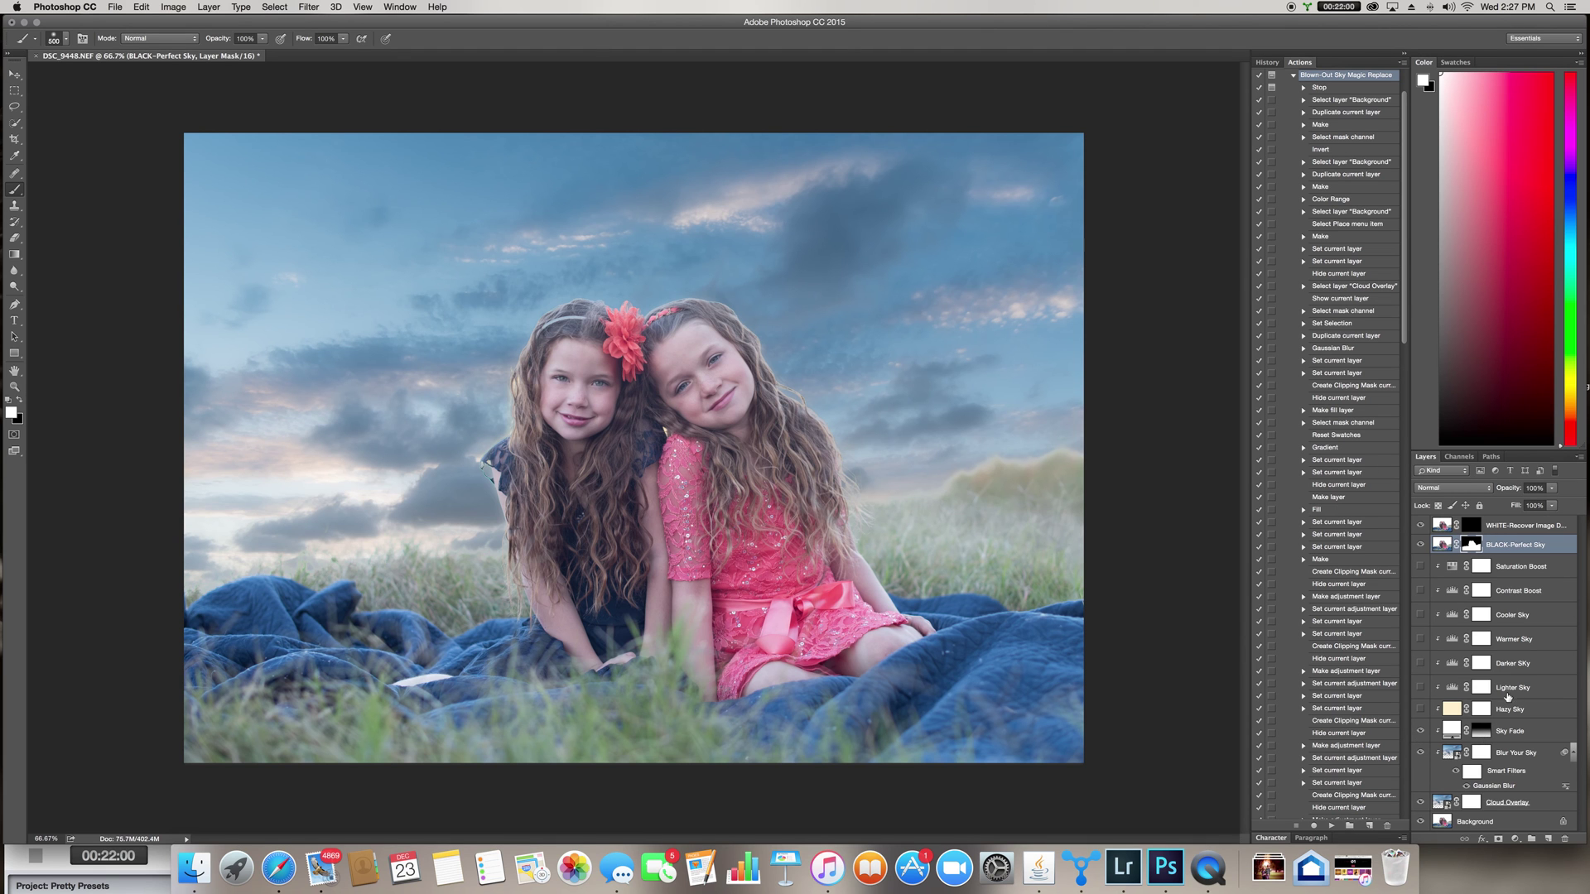
left_click(1421, 688)
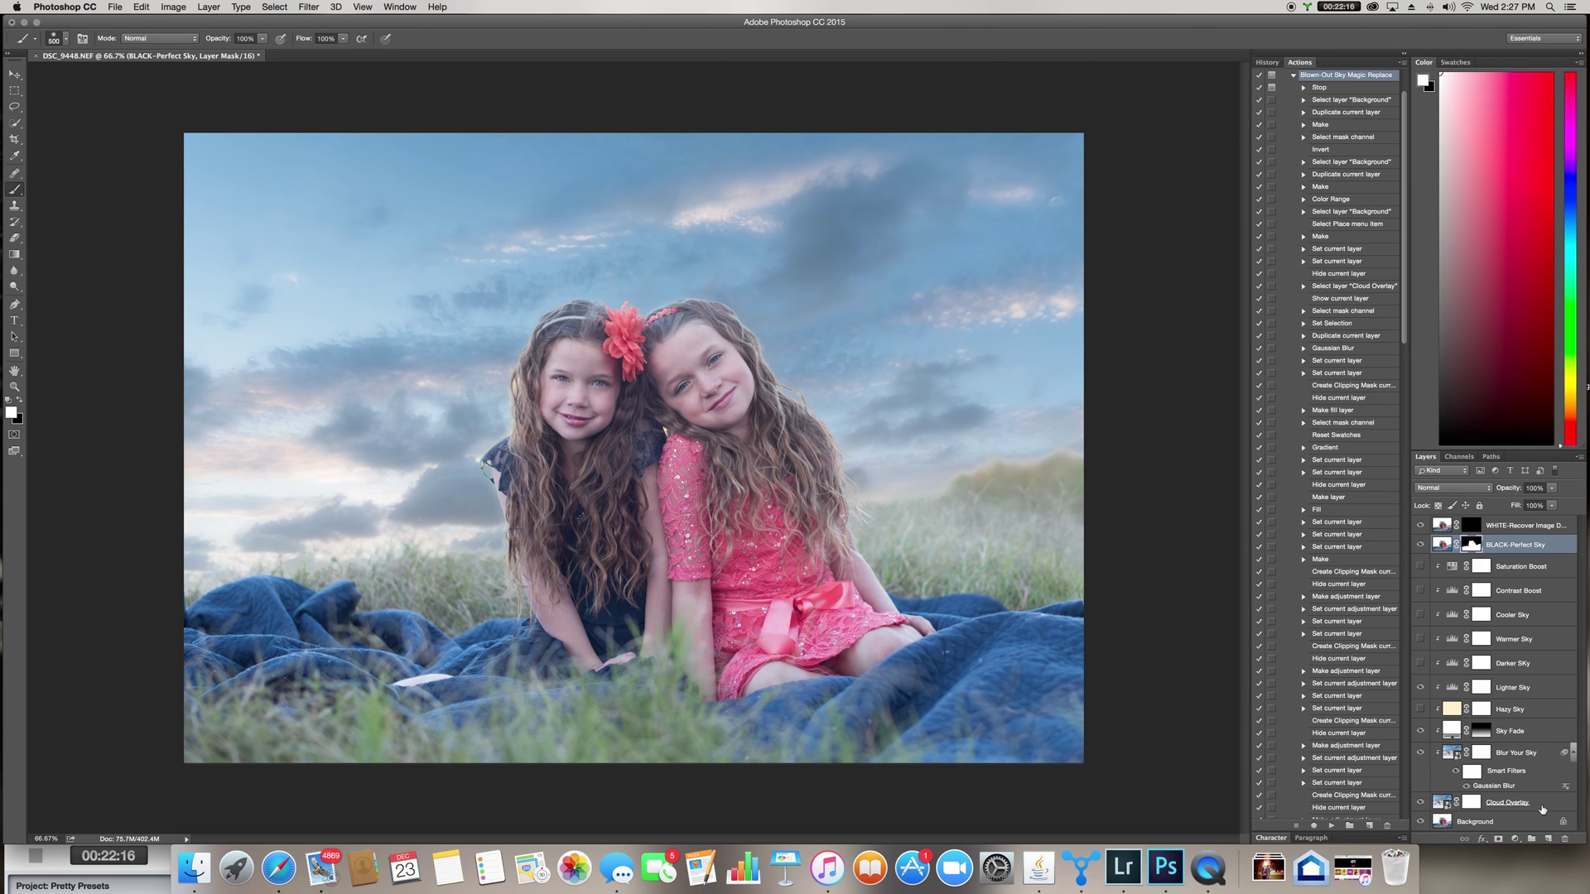
Set the Cloud Overlay layer to Multiply blending at 86% opacity.
left_click(1528, 804)
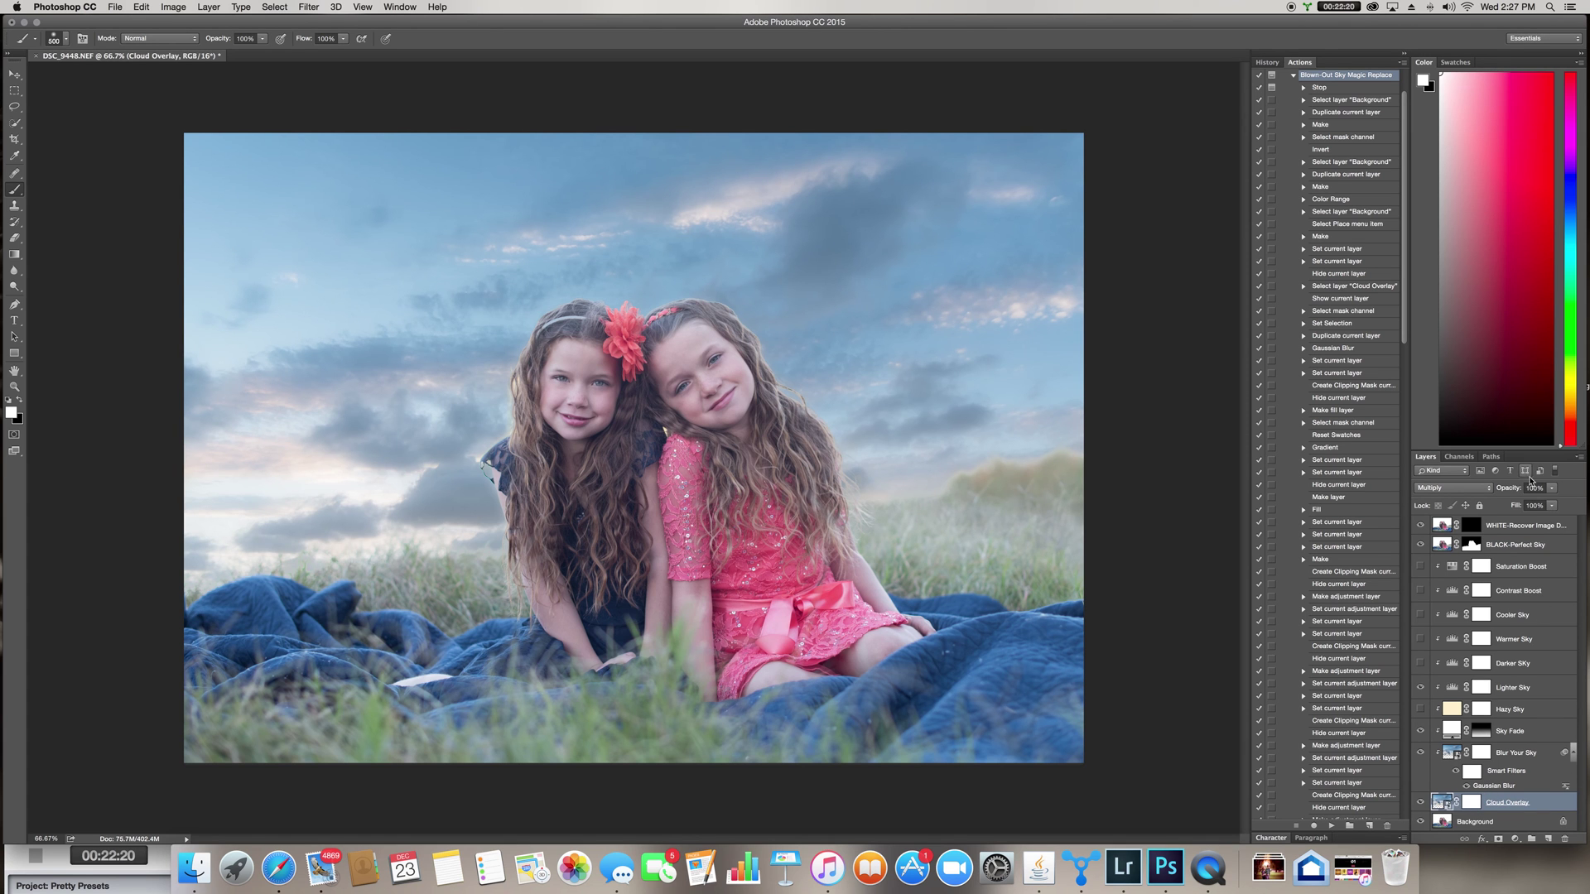
left_click(1552, 488)
left_click_drag(1555, 505, 1545, 510)
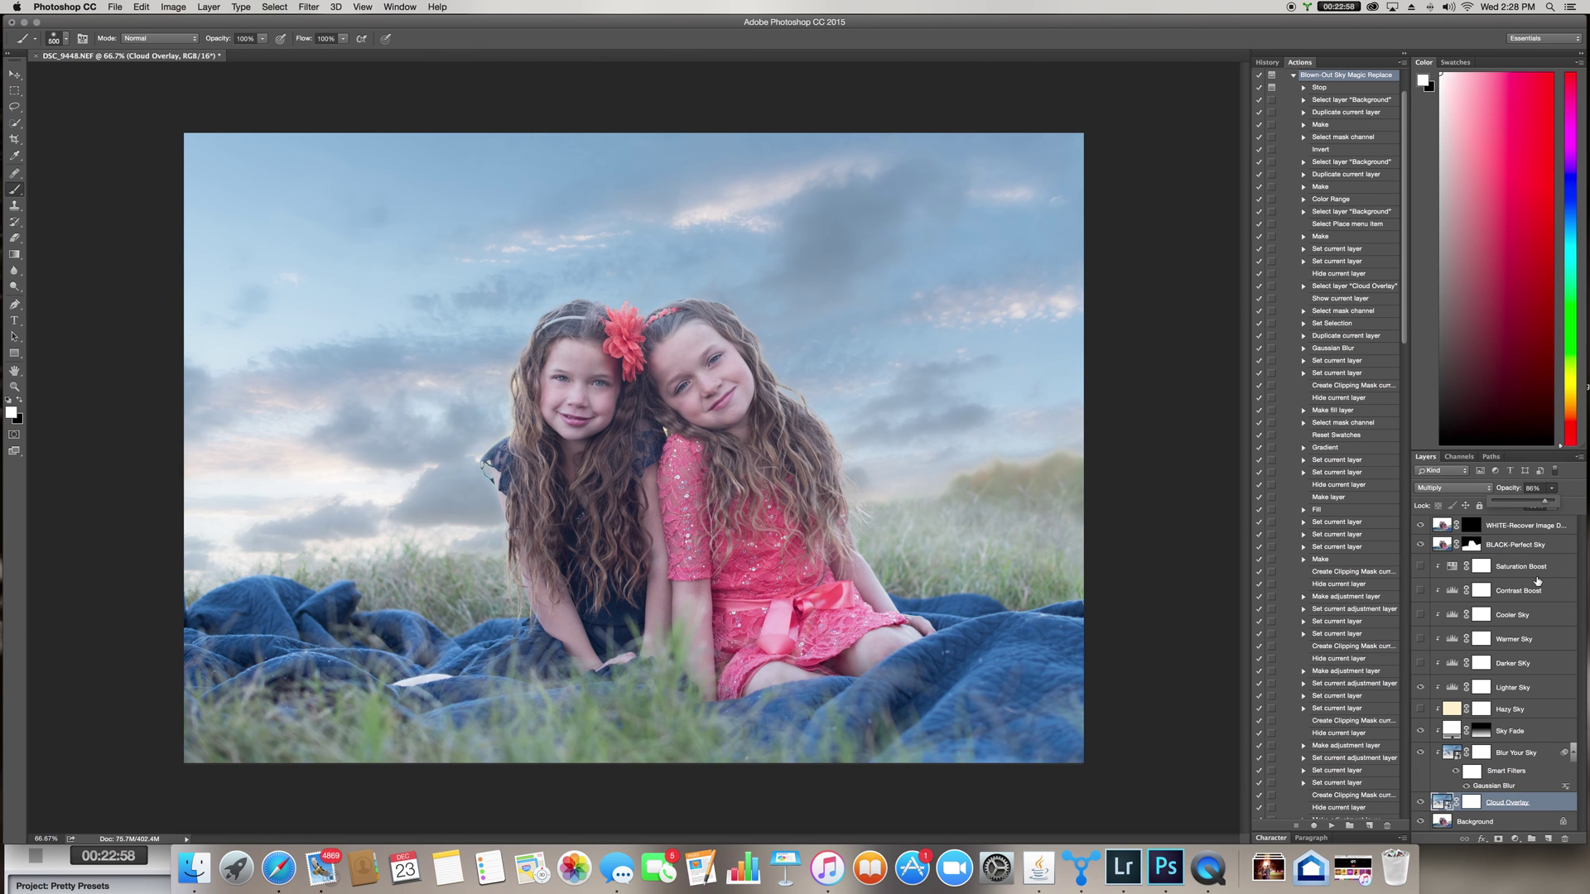
Target the BLACK-Perfect Sky mask and lower the brush opacity to 10%.
left_click(1509, 547)
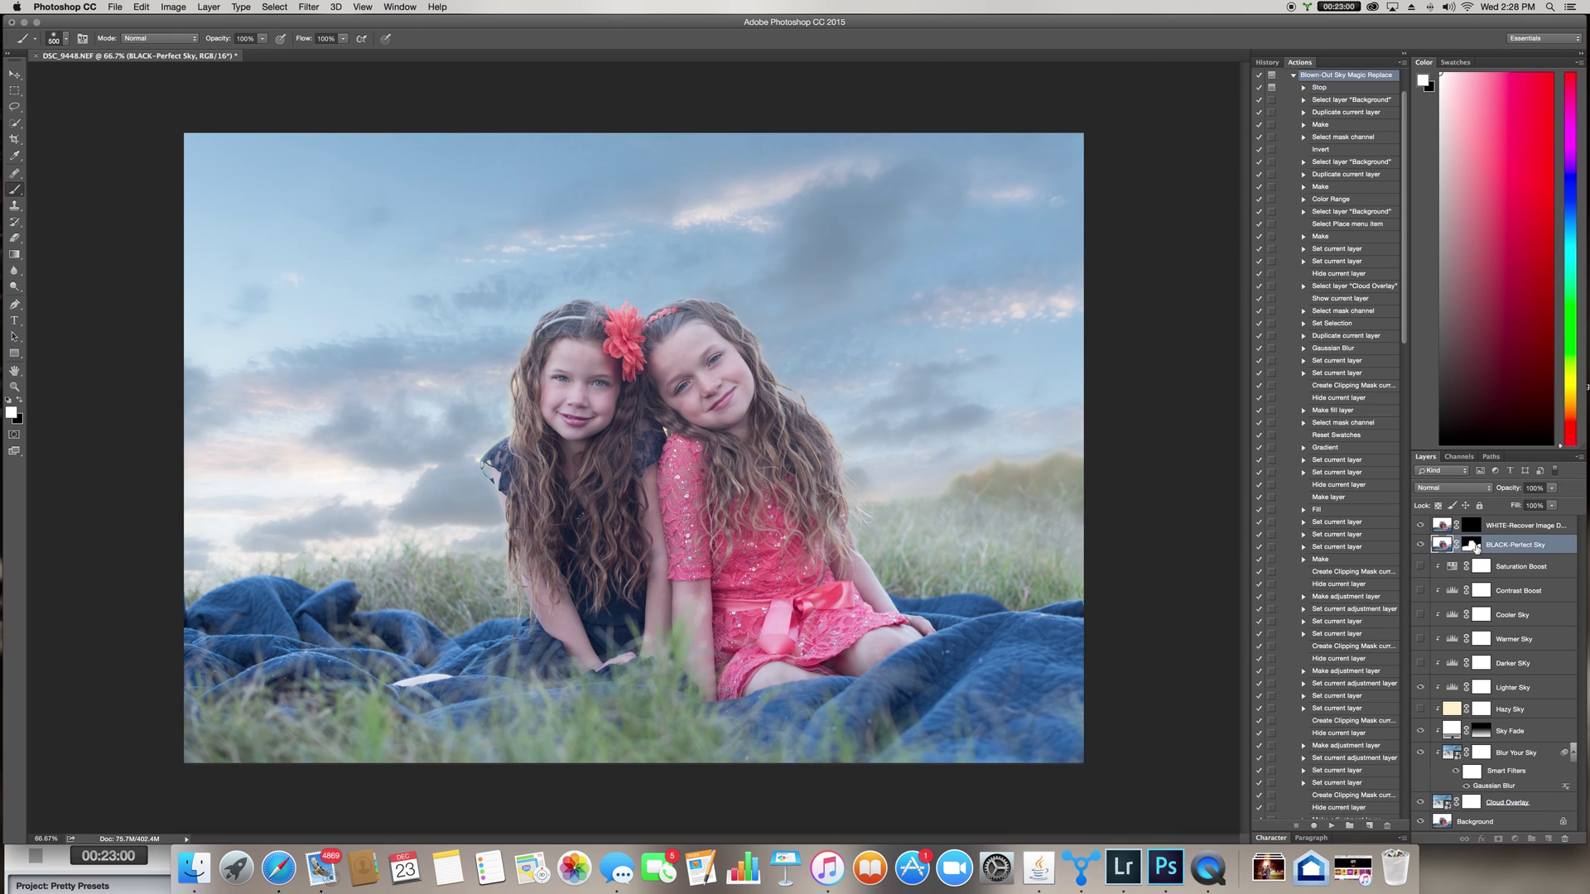
left_click(1473, 546)
left_click(262, 38)
left_click_drag(265, 52, 211, 61)
Softly paint the mask across the left and right sky and along the left girl's hair.
key("bracketright")
key("bracketright")
mouse_move(273, 556)
left_mouse_down()
mouse_move(444, 538)
mouse_move(244, 538)
mouse_move(455, 527)
mouse_move(460, 509)
mouse_move(240, 547)
mouse_move(472, 557)
left_mouse_up()
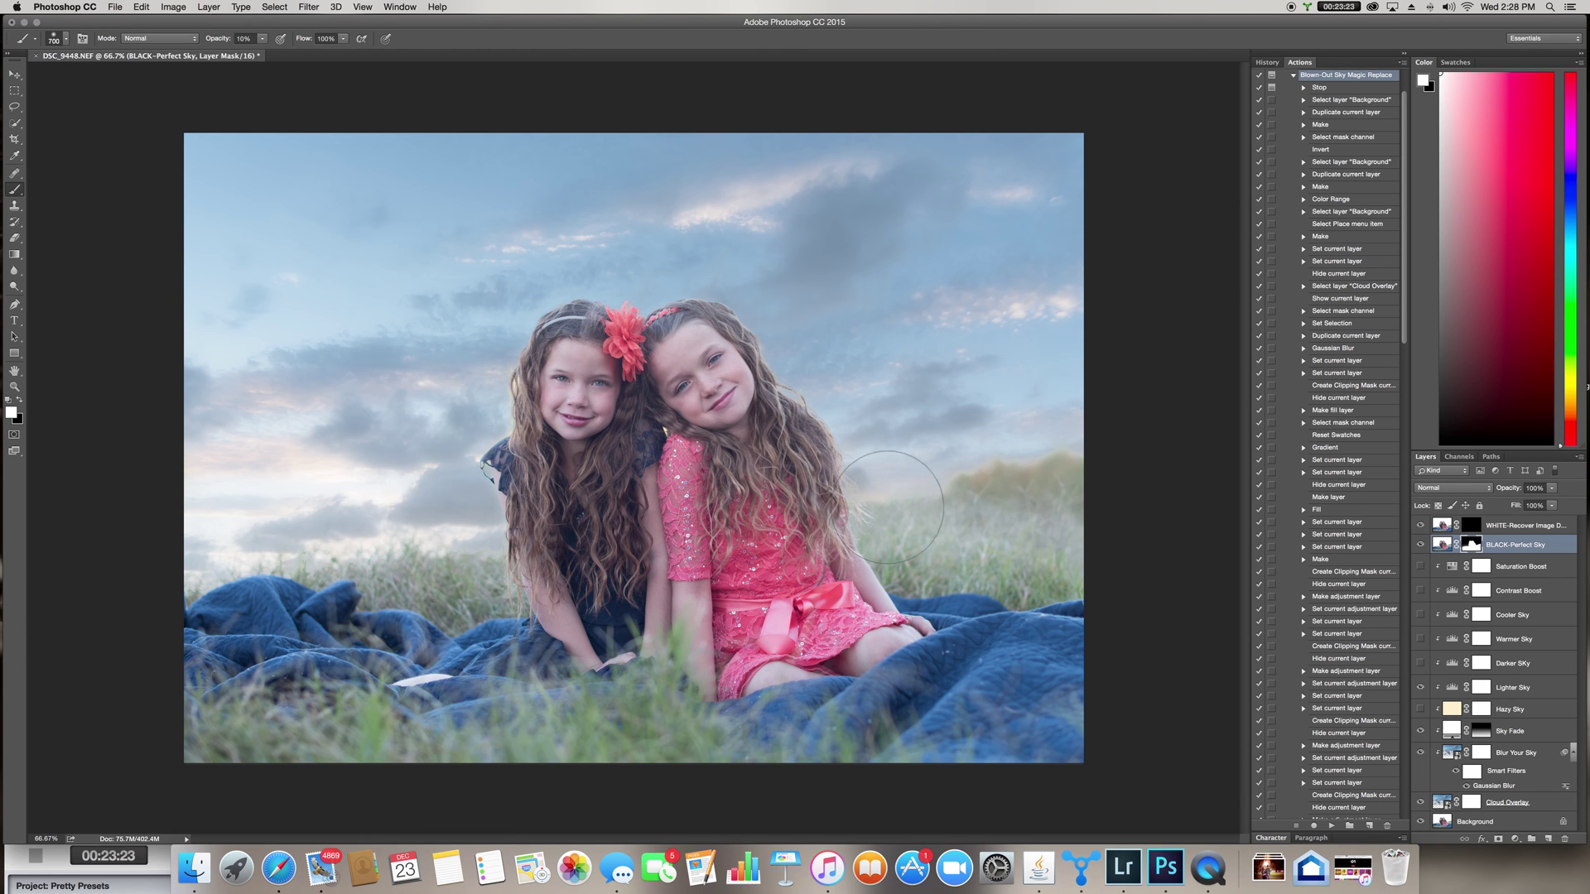
mouse_move(885, 484)
left_mouse_down()
mouse_move(1043, 428)
mouse_move(915, 455)
mouse_move(1078, 427)
mouse_move(1027, 509)
mouse_move(903, 534)
mouse_move(770, 464)
mouse_move(753, 447)
mouse_move(774, 432)
mouse_move(637, 380)
left_mouse_up()
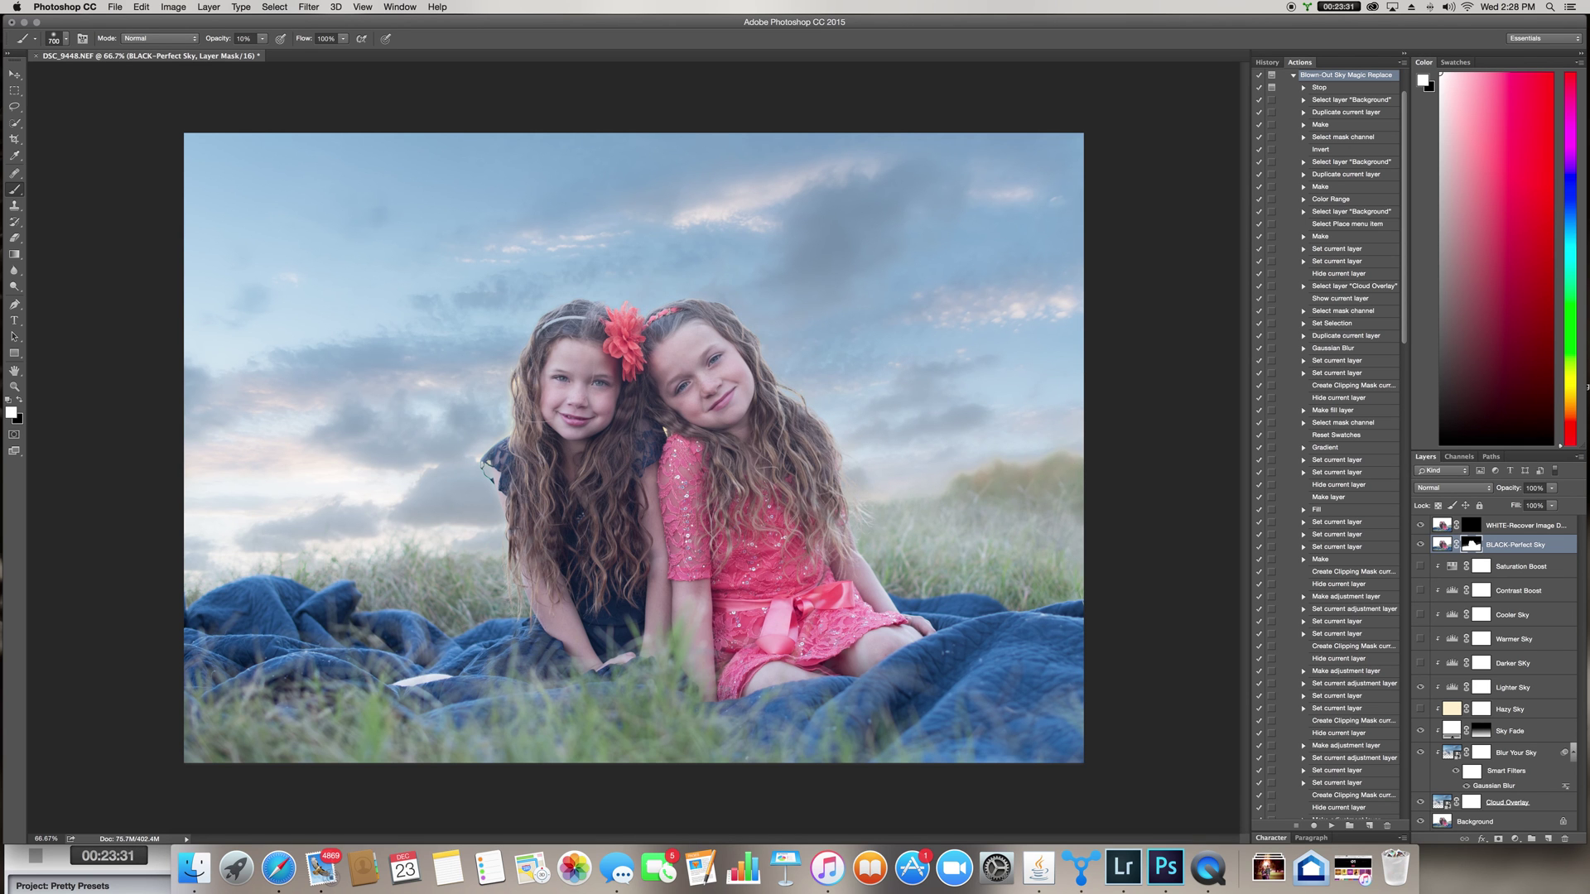
mouse_move(538, 443)
left_mouse_down()
mouse_move(549, 546)
mouse_move(501, 472)
mouse_move(513, 460)
left_mouse_up()
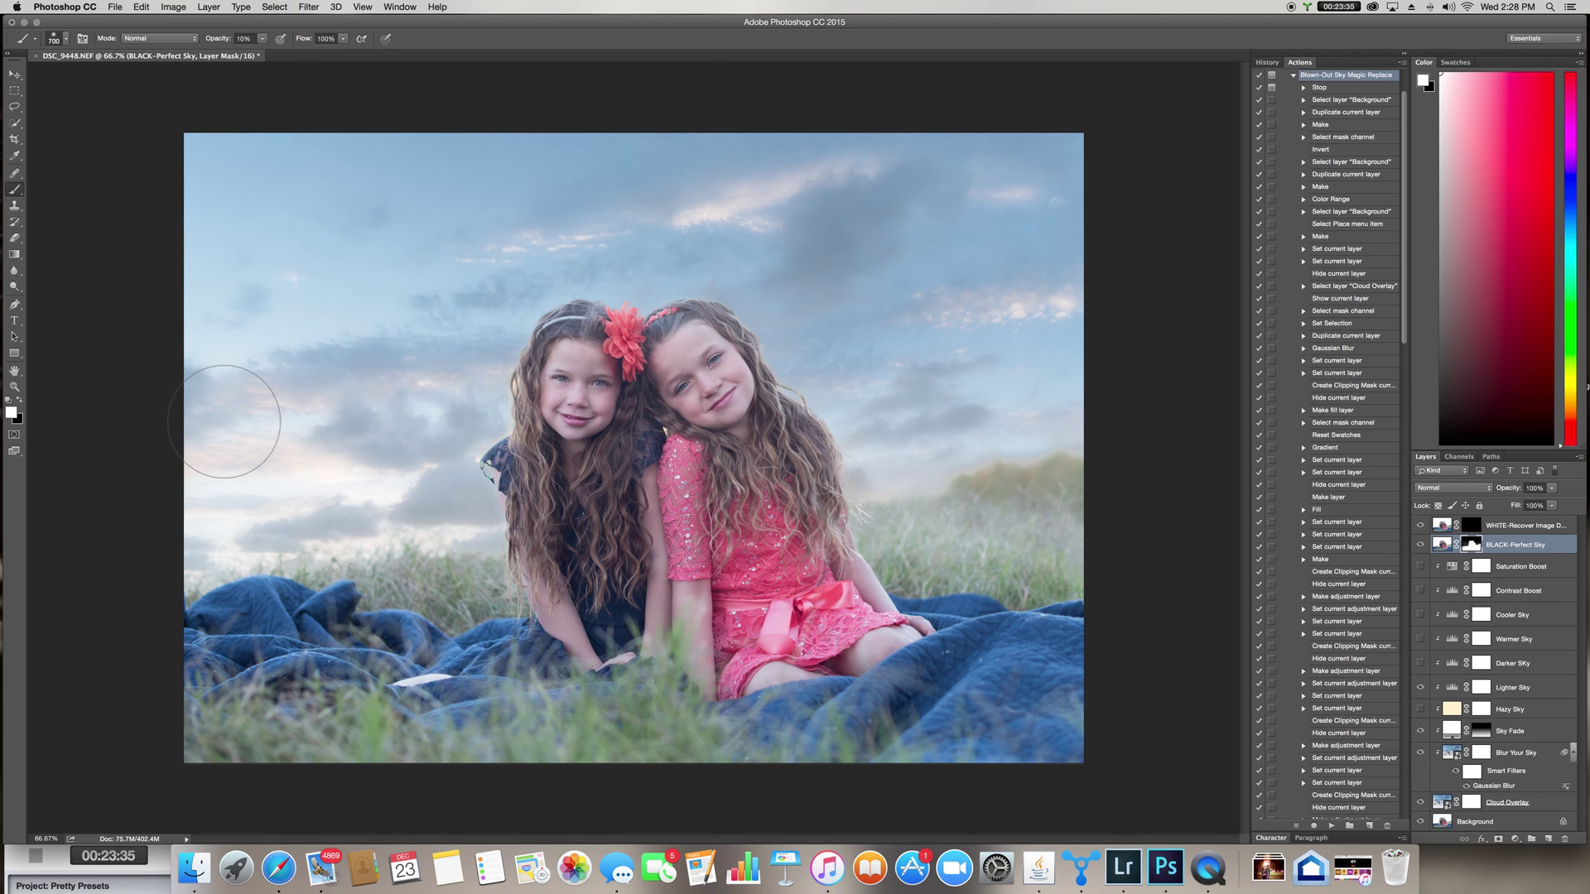
left_click_drag(224, 422, 219, 432)
key("bracketright")
key("bracketright")
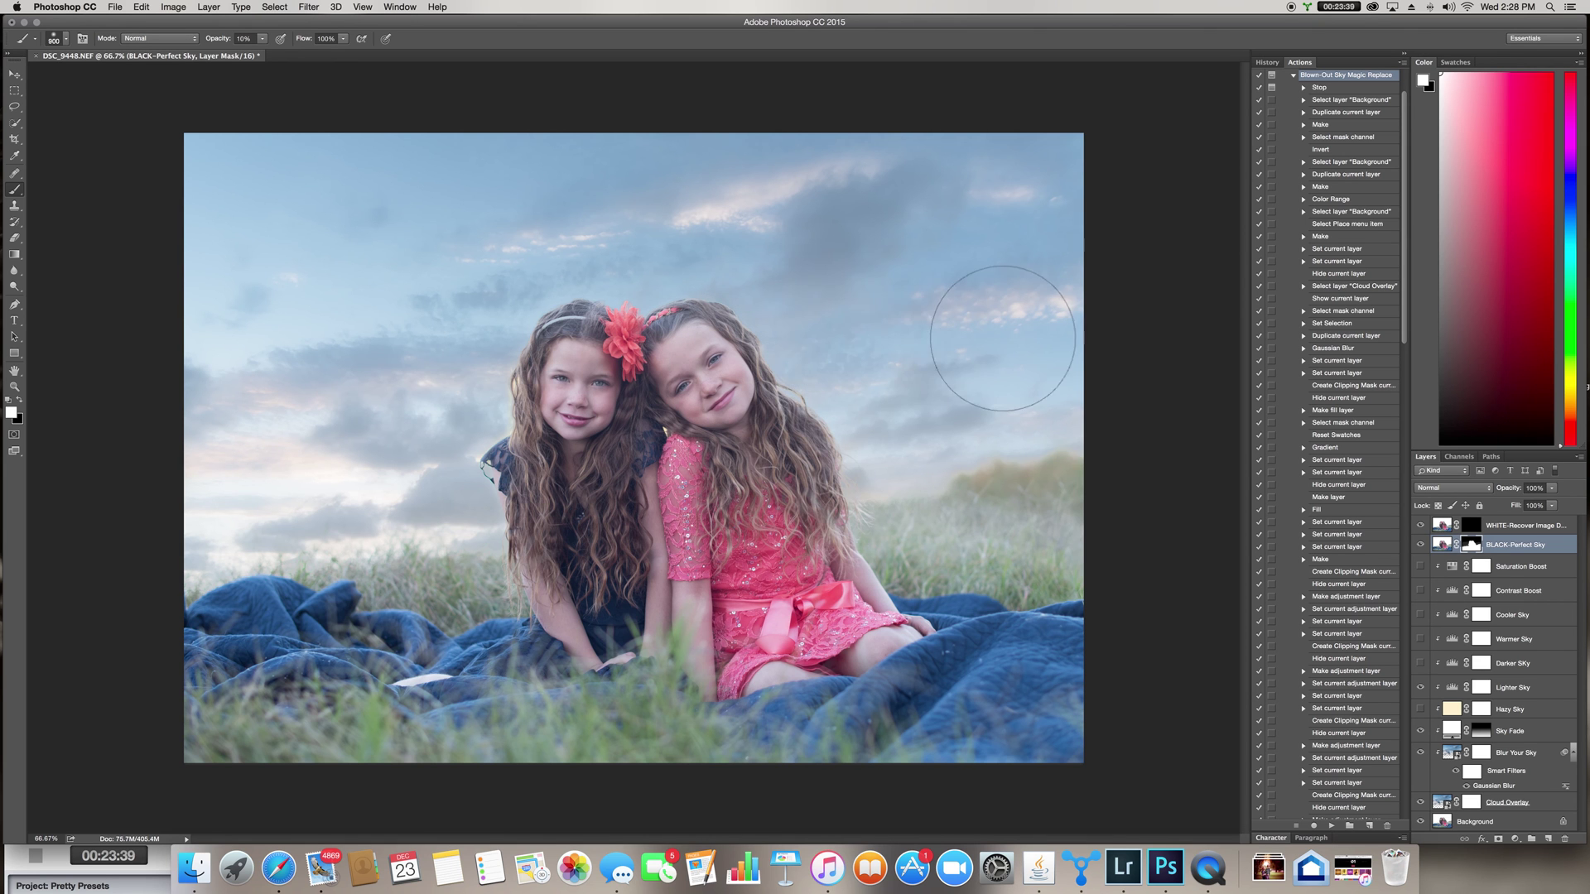
left_click_drag(1003, 338, 994, 369)
Drop the brush opacity to about 5% and paint a faint stroke across the image.
key("bracketleft")
key("bracketleft")
key("bracketleft")
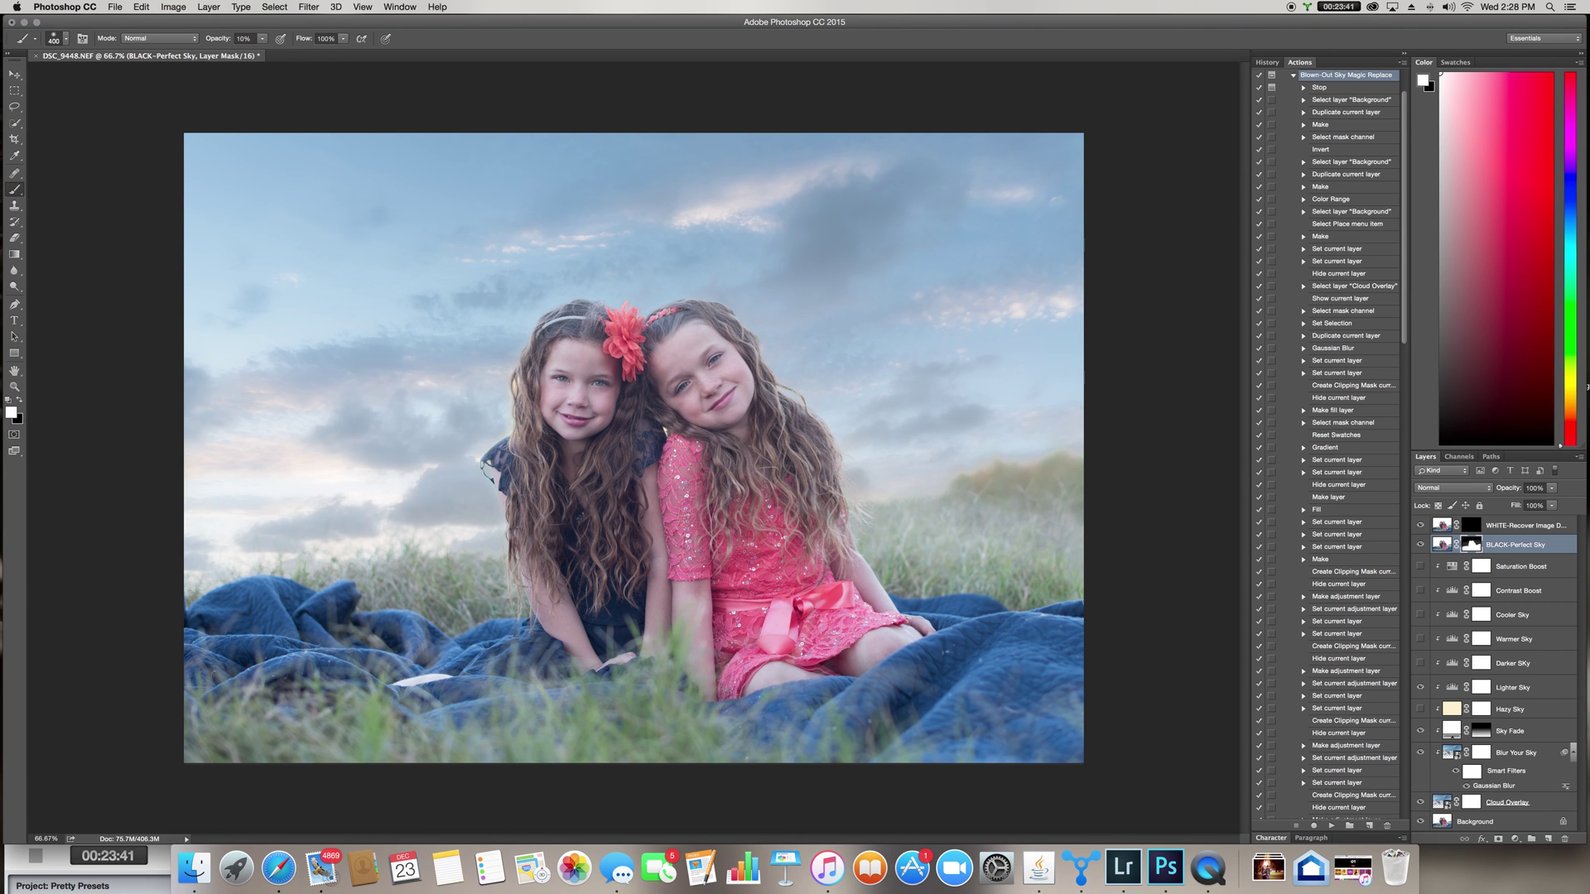
key("bracketleft")
key("bracketright")
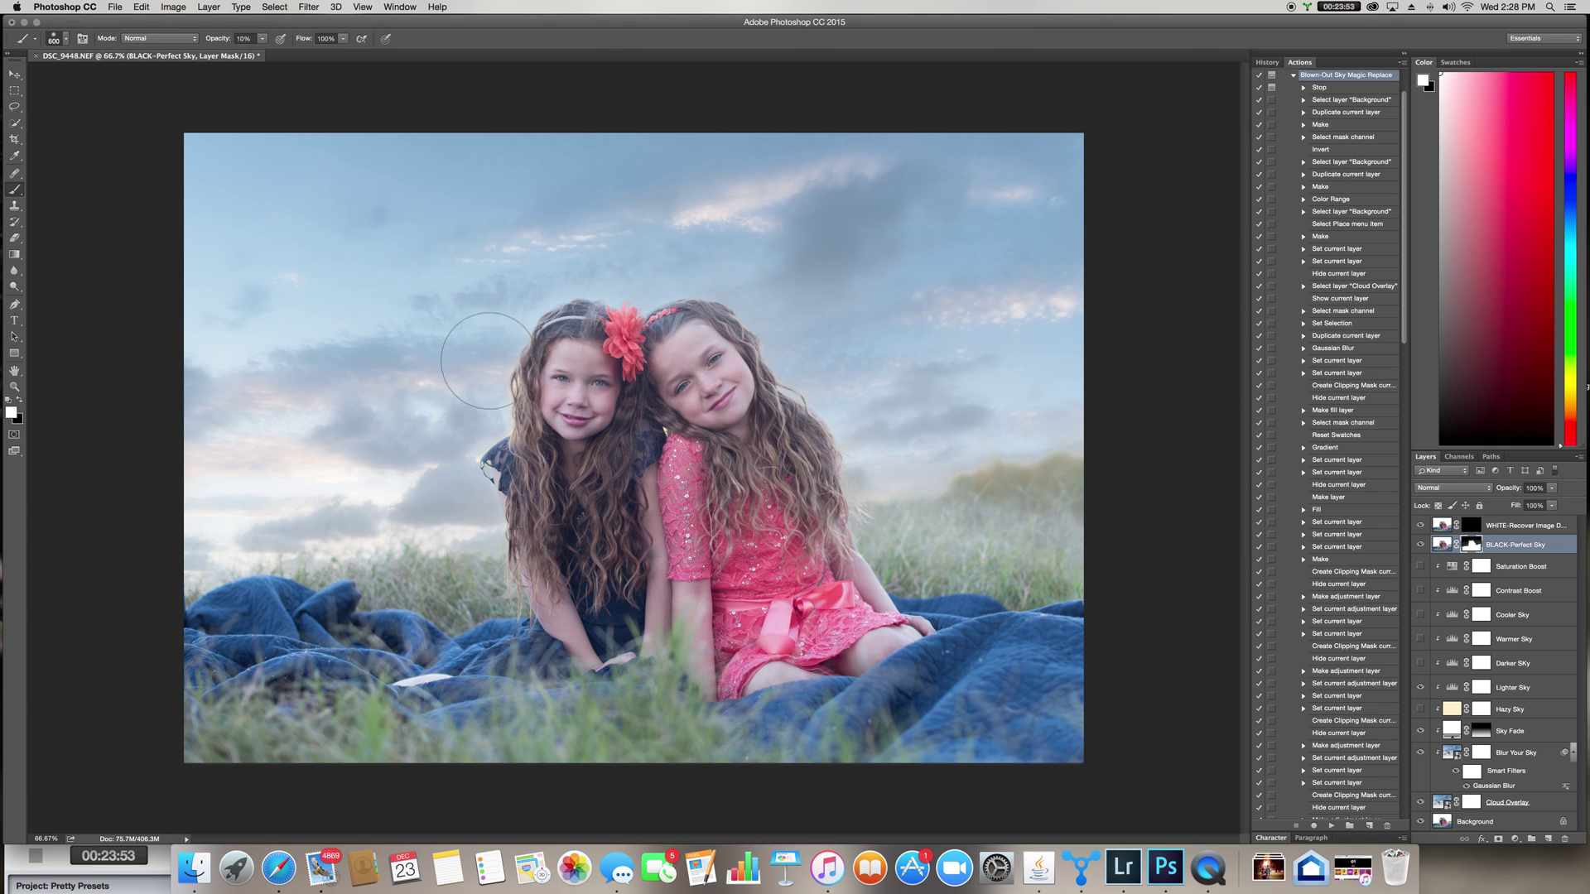
key("bracketright")
key("bracketright")
key("bracketright")
key("bracketright")
key("bracketright")
key("bracketright")
key("bracketright")
key("bracketright")
key("bracketright")
left_click(264, 38)
left_click_drag(265, 53, 260, 55)
key("bracketleft")
mouse_move(1118, 496)
left_mouse_down()
mouse_move(1136, 530)
mouse_move(1142, 565)
mouse_move(1079, 772)
mouse_move(914, 772)
mouse_move(829, 687)
left_mouse_up()
Flatten the image, discarding hidden layers, and save it as DSC_9448-Edit-3.tif.
left_click(203, 8)
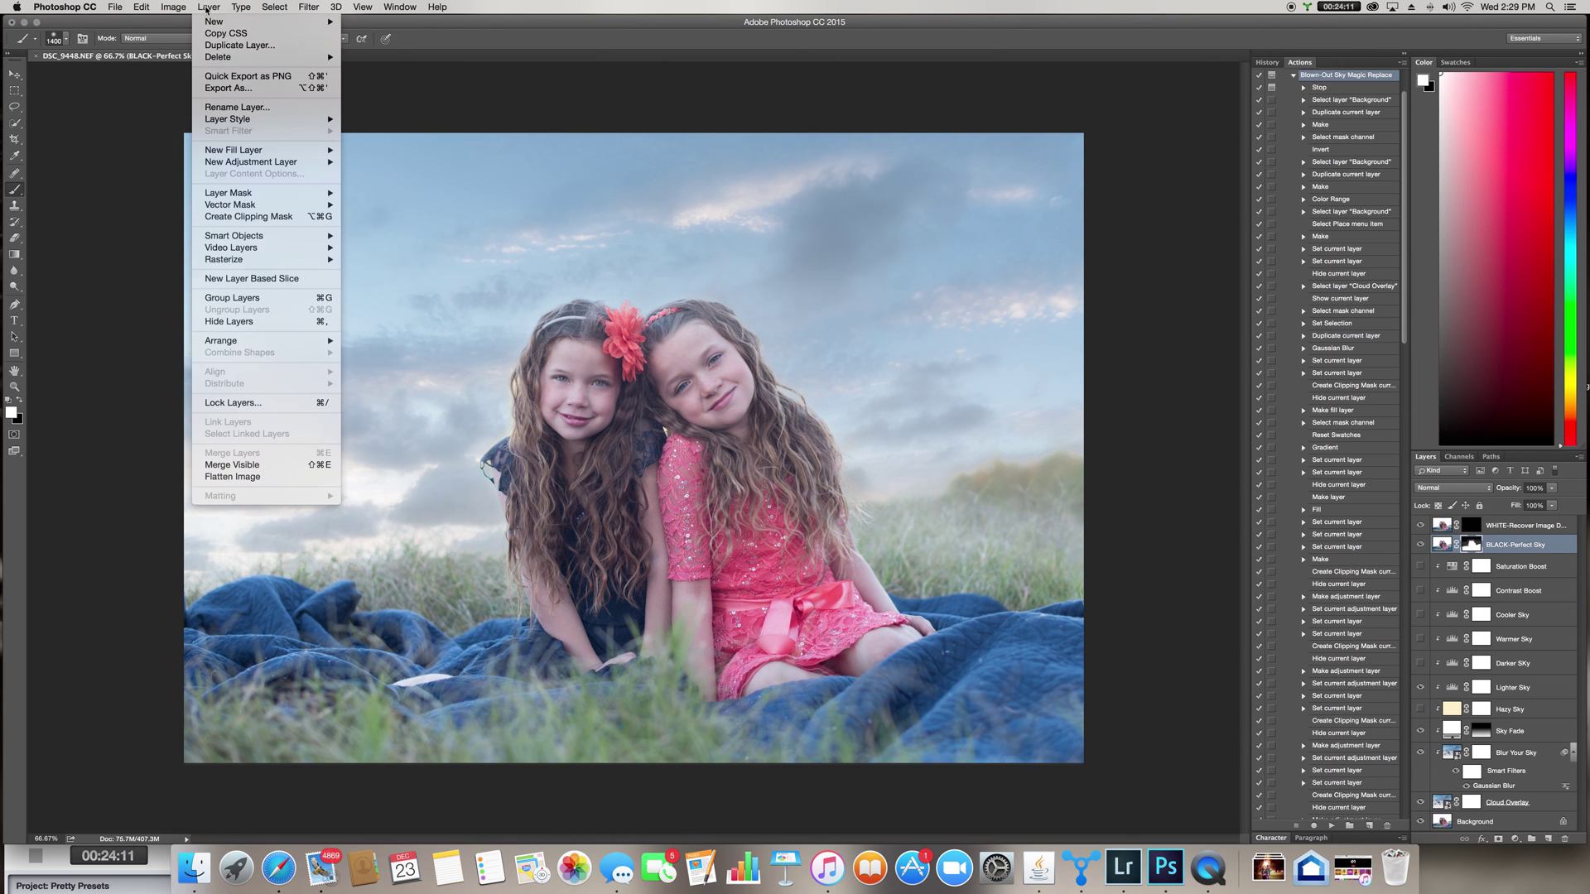
left_click(269, 478)
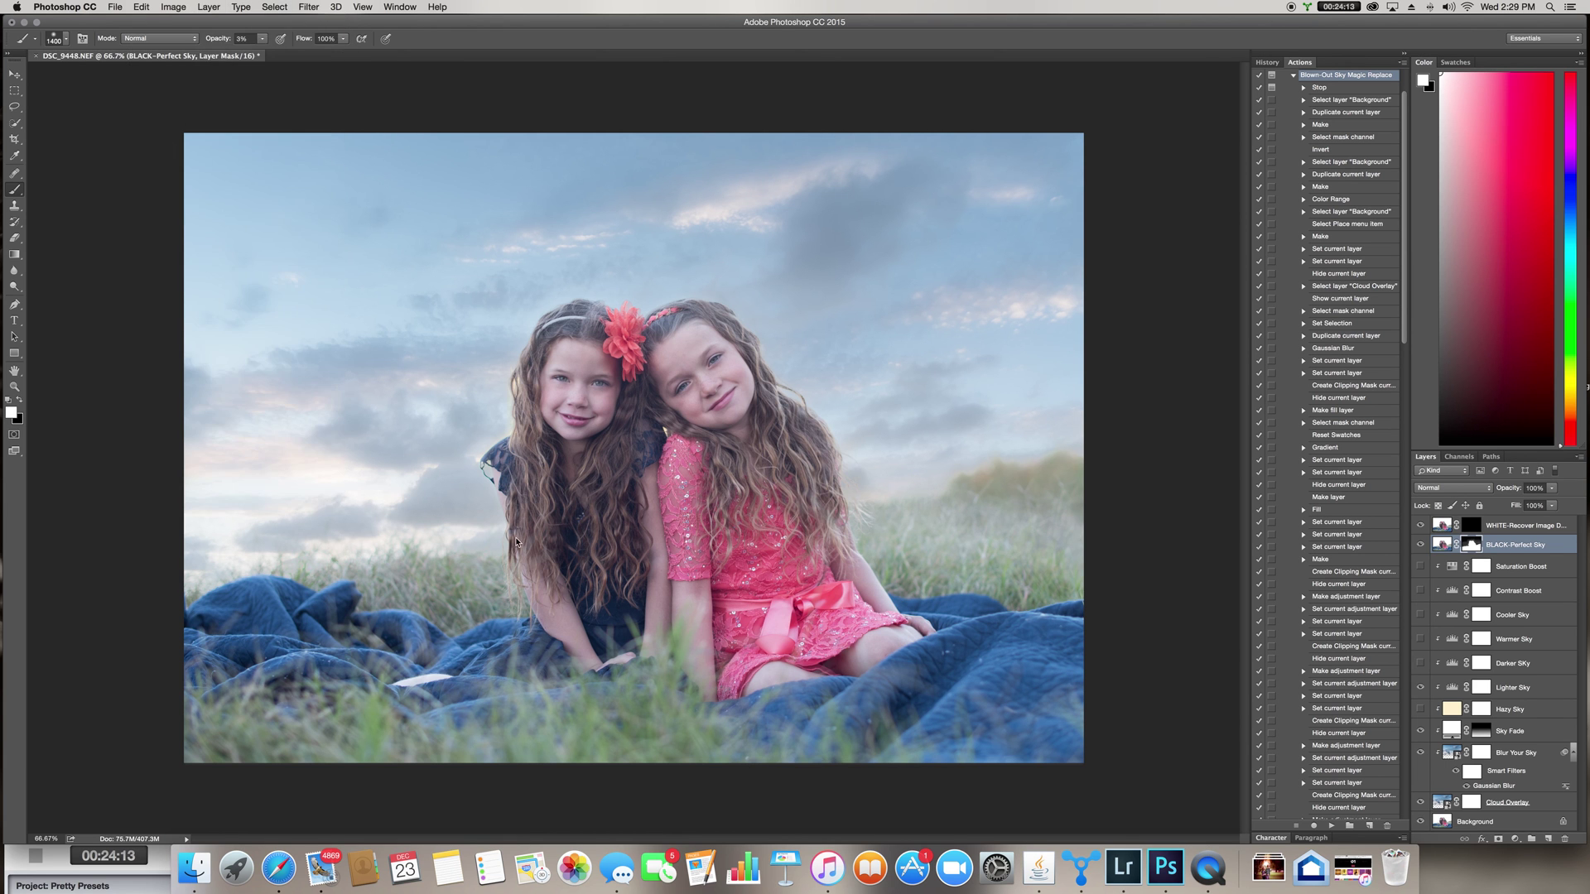
left_click(899, 274)
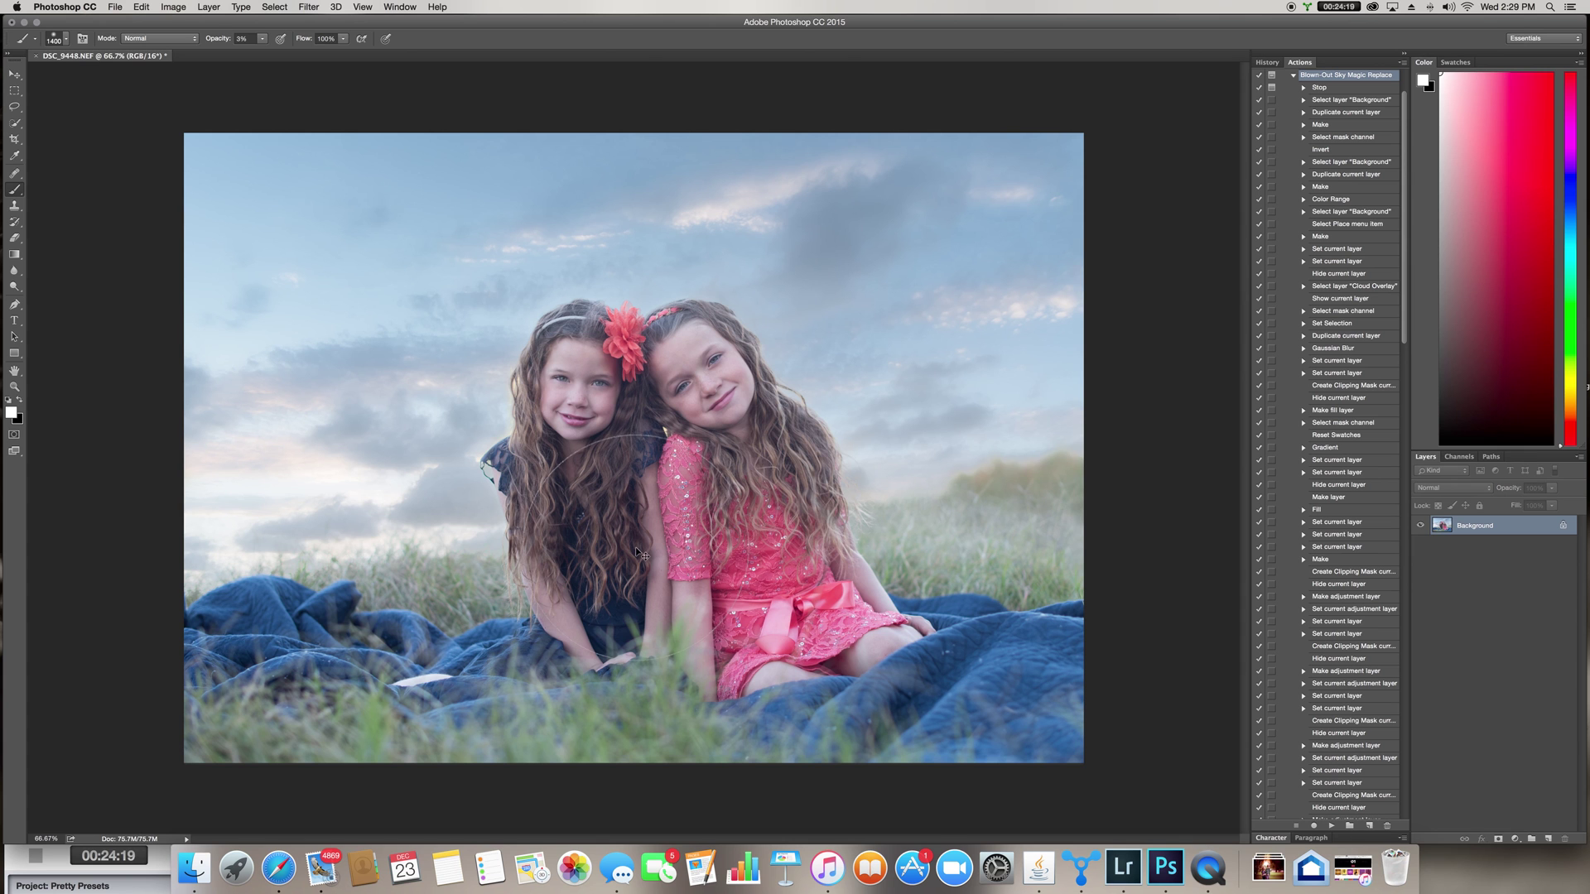
key("super+s")
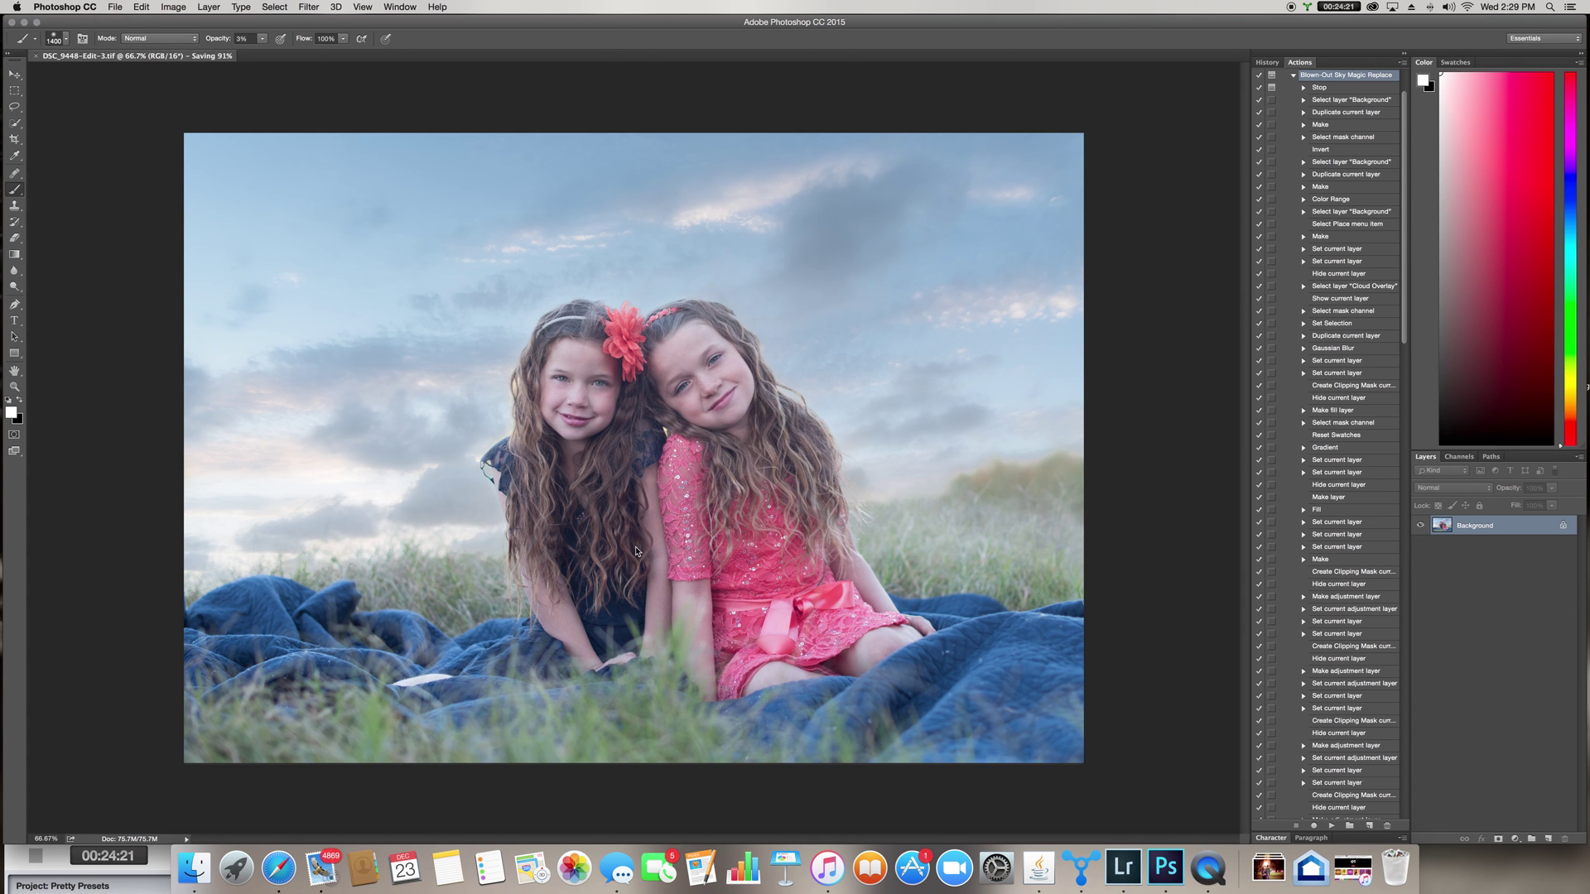
left_click(1122, 869)
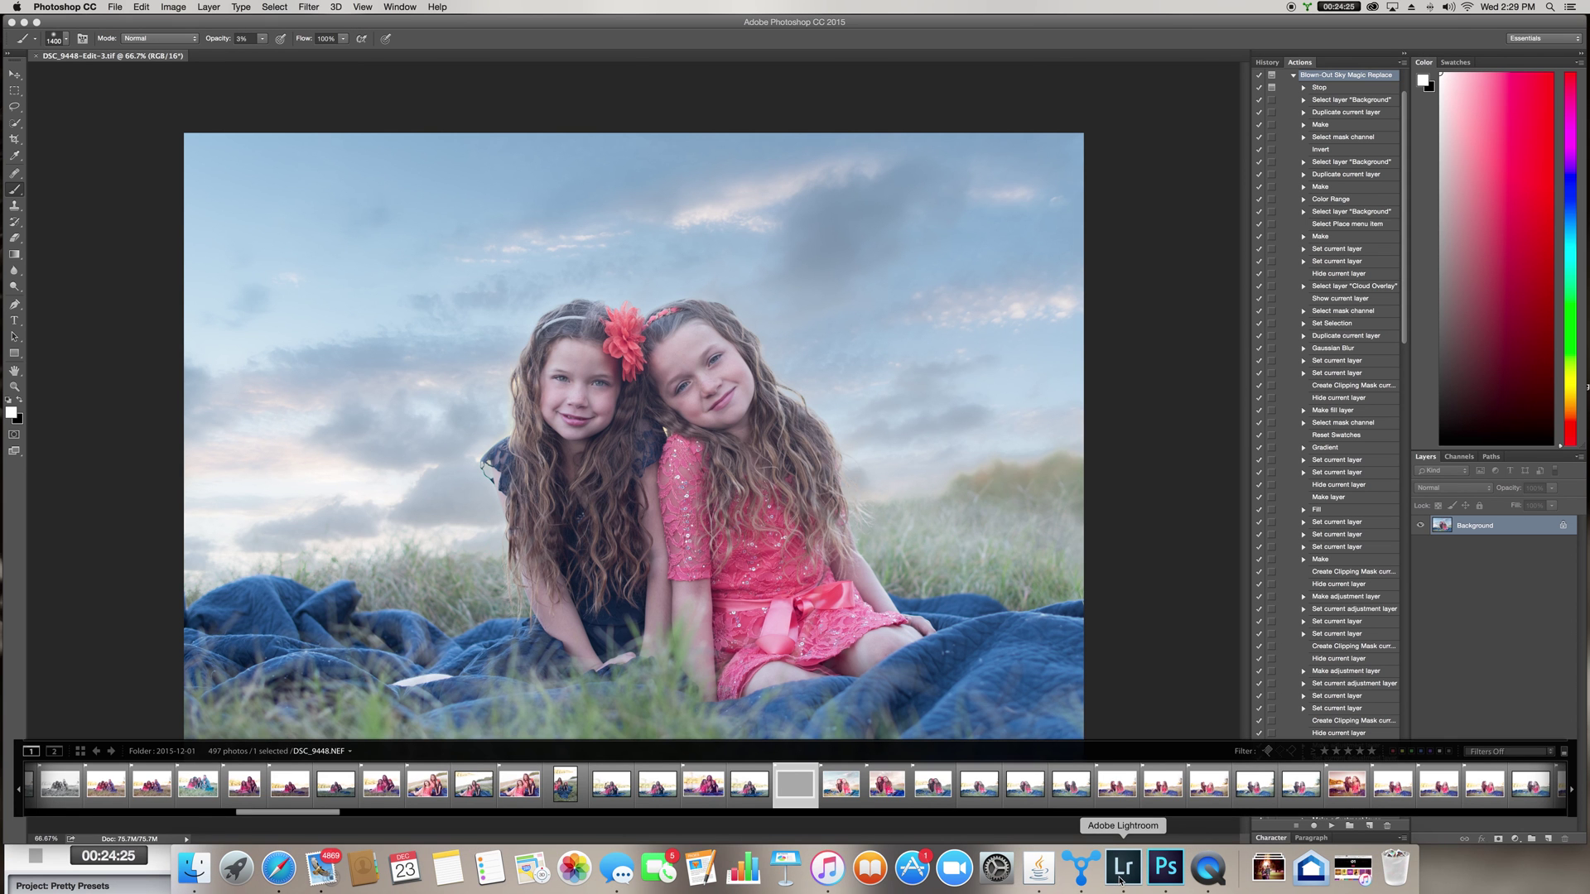
Bring DSC_9448-Edit-3.tif into Develop and scroll the Presets panel to PP Sugar And Spice.
left_click(796, 774)
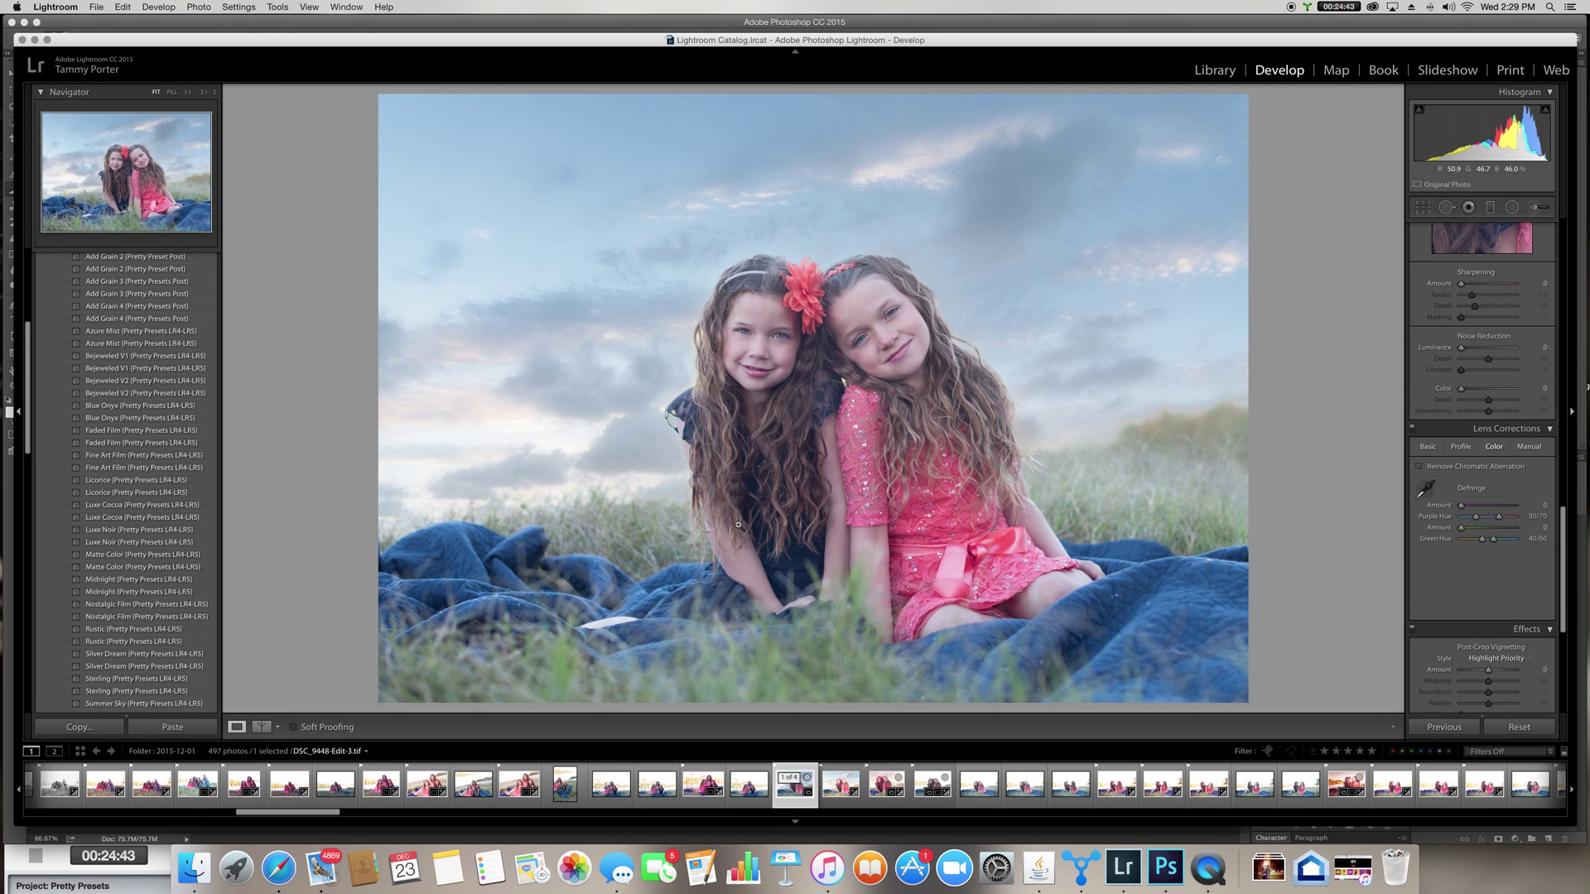
scroll(190, 609, "down", 2)
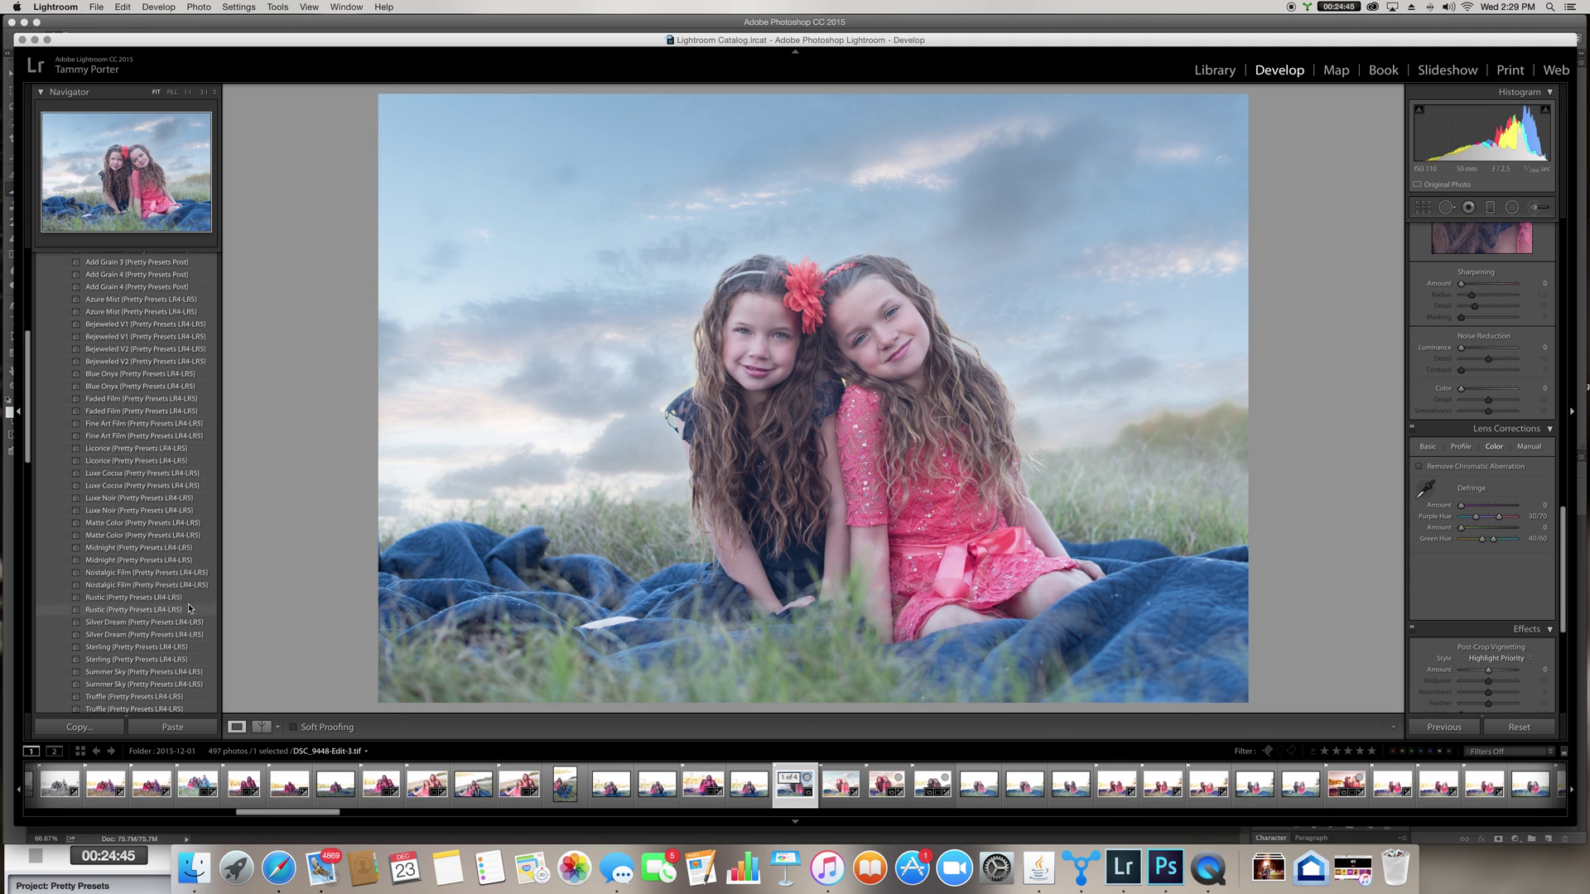
scroll(190, 609, "down", 10)
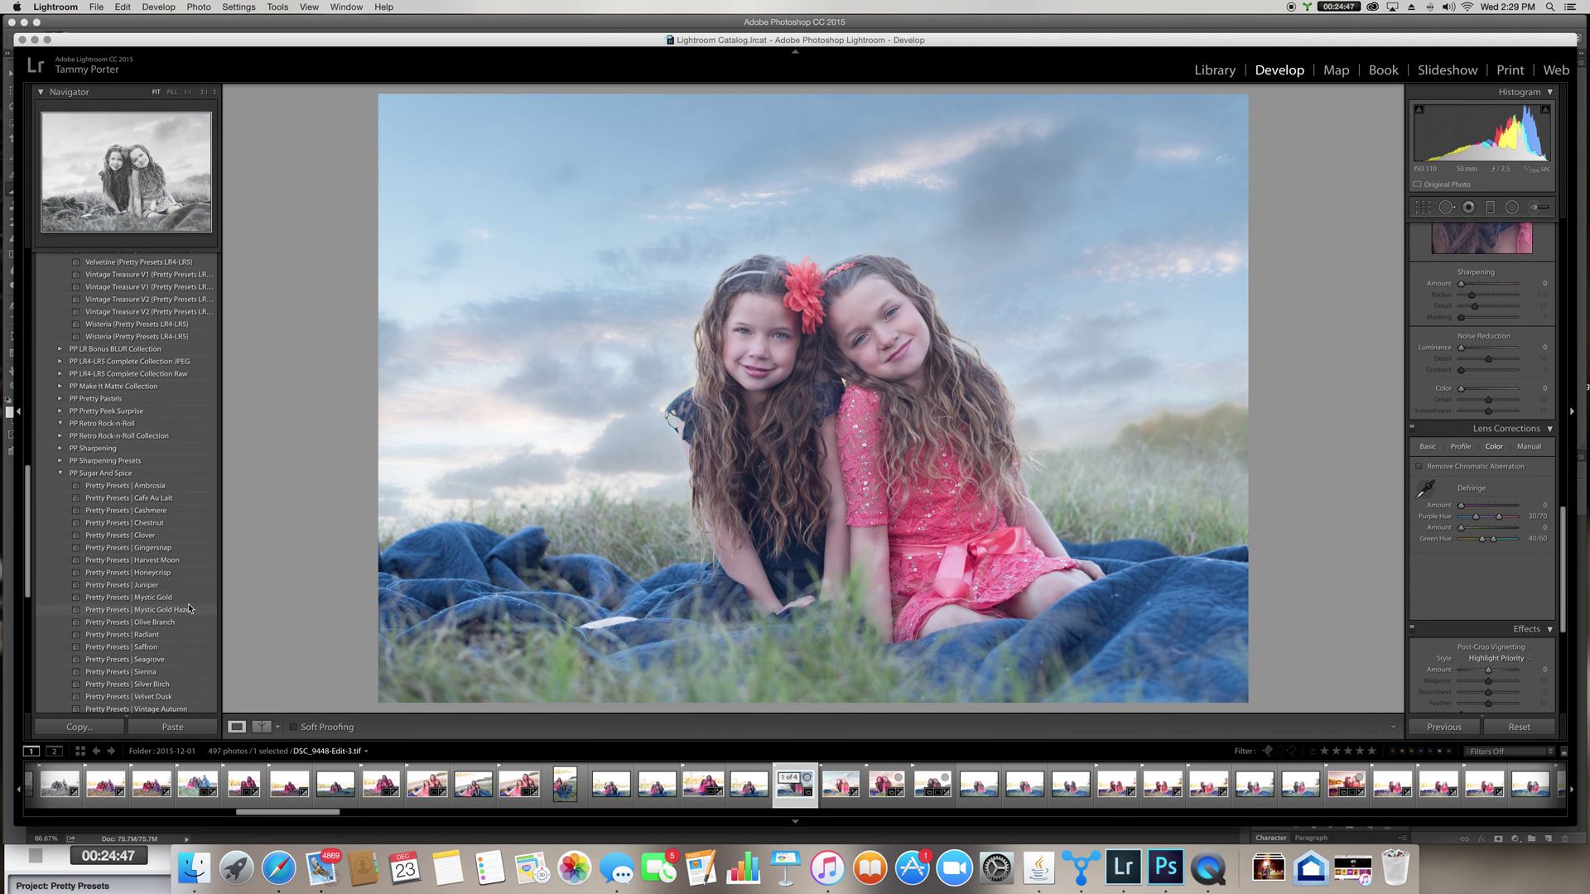
scroll(190, 609, "down", 10)
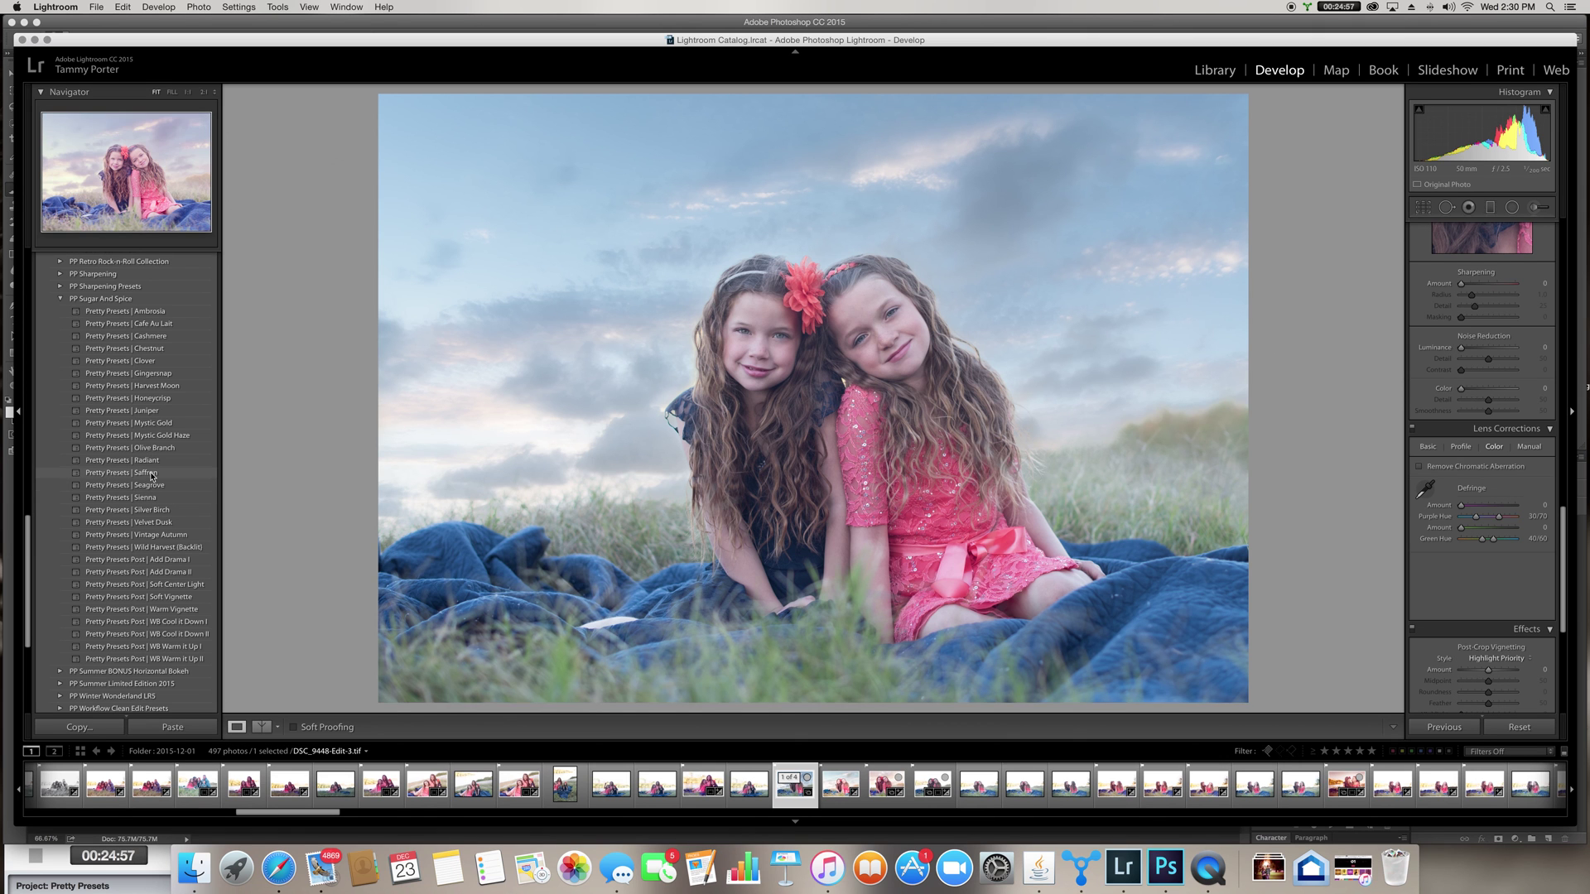
Preview the Radiant and Olive Branch presets, then apply Pretty Presets | Velvet Dusk.
left_click(150, 462)
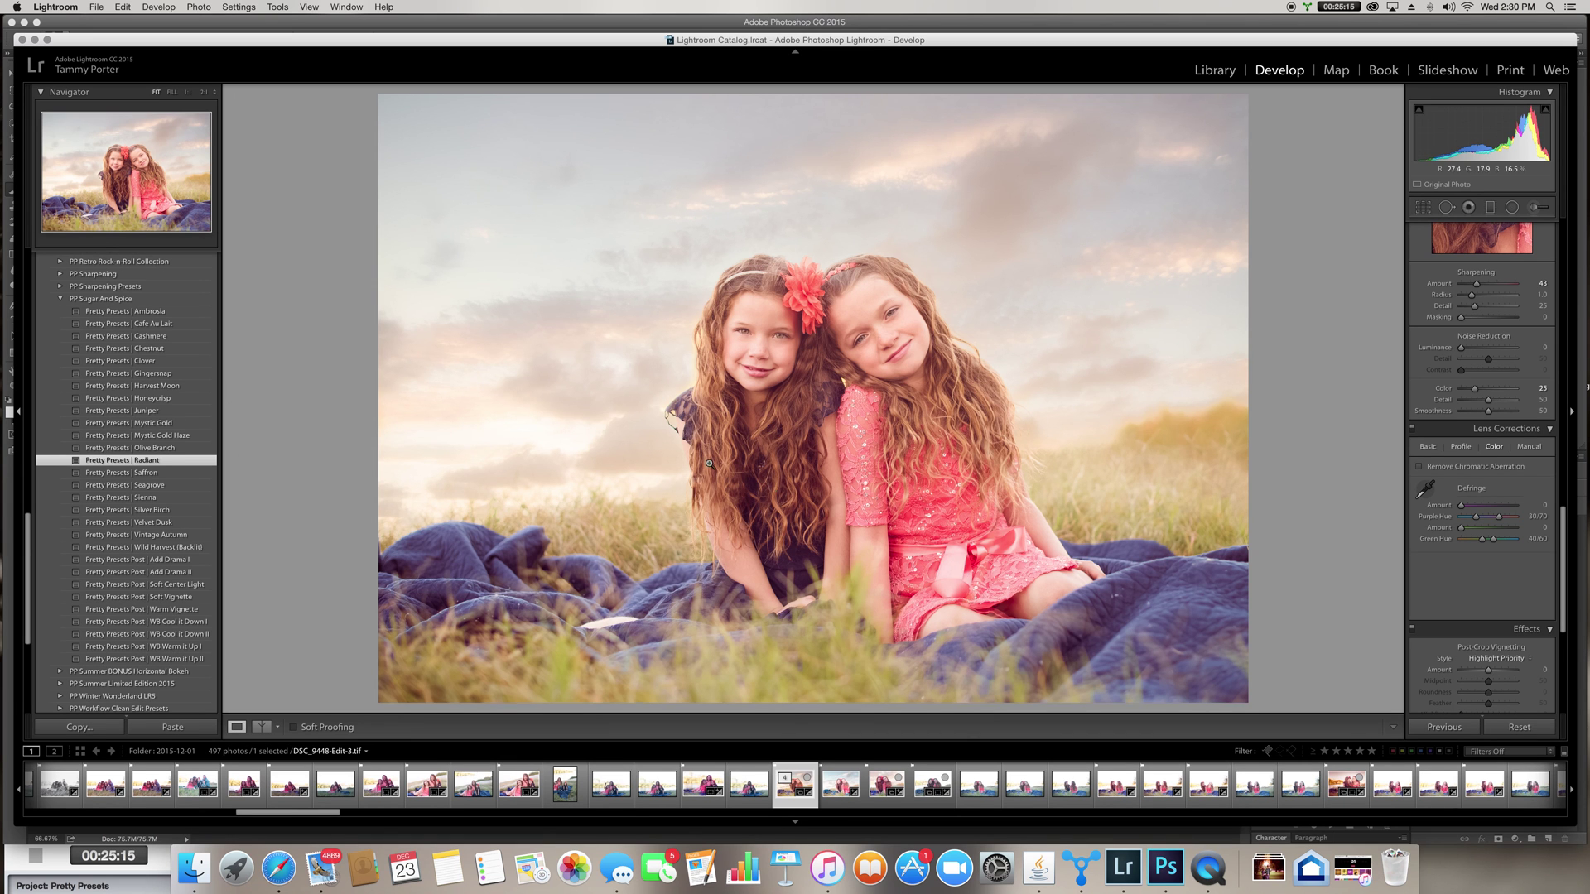
left_click(162, 448)
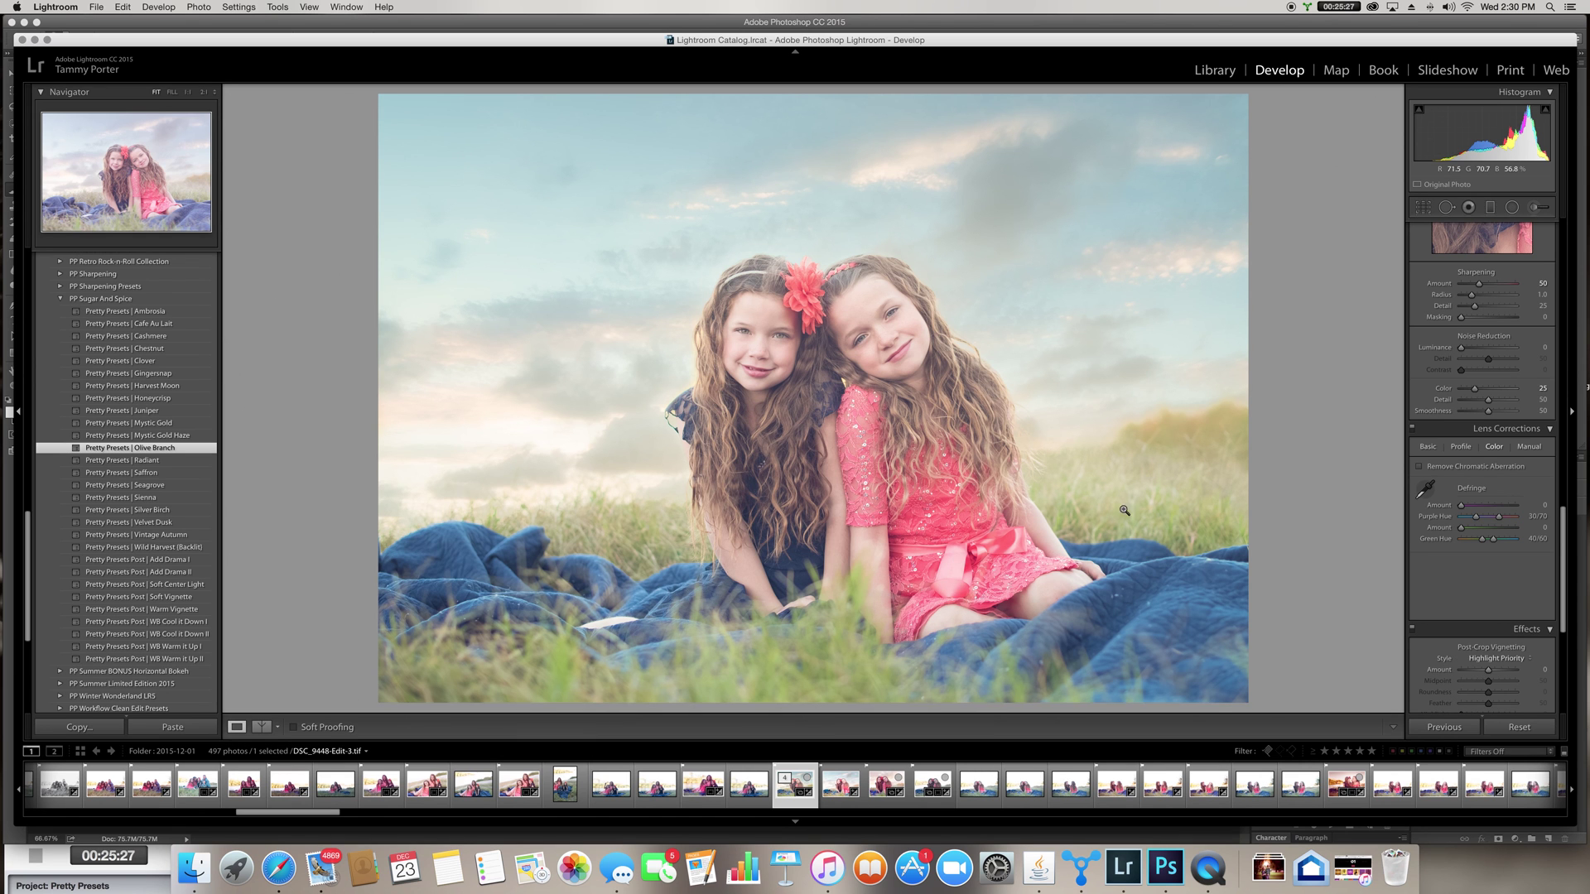
left_click(160, 523)
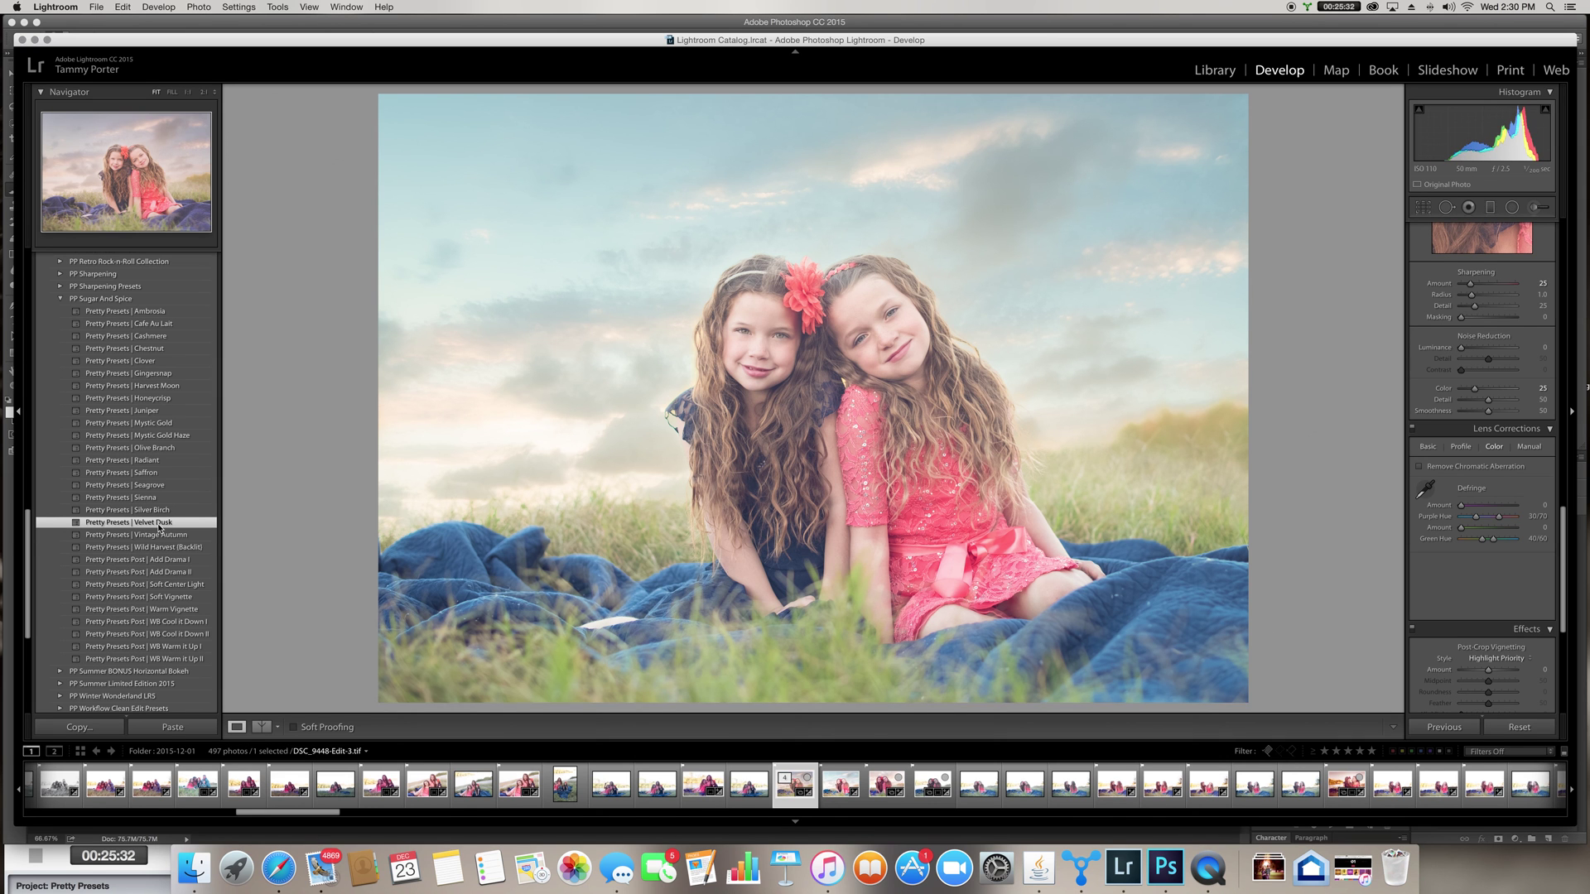
left_click(160, 522)
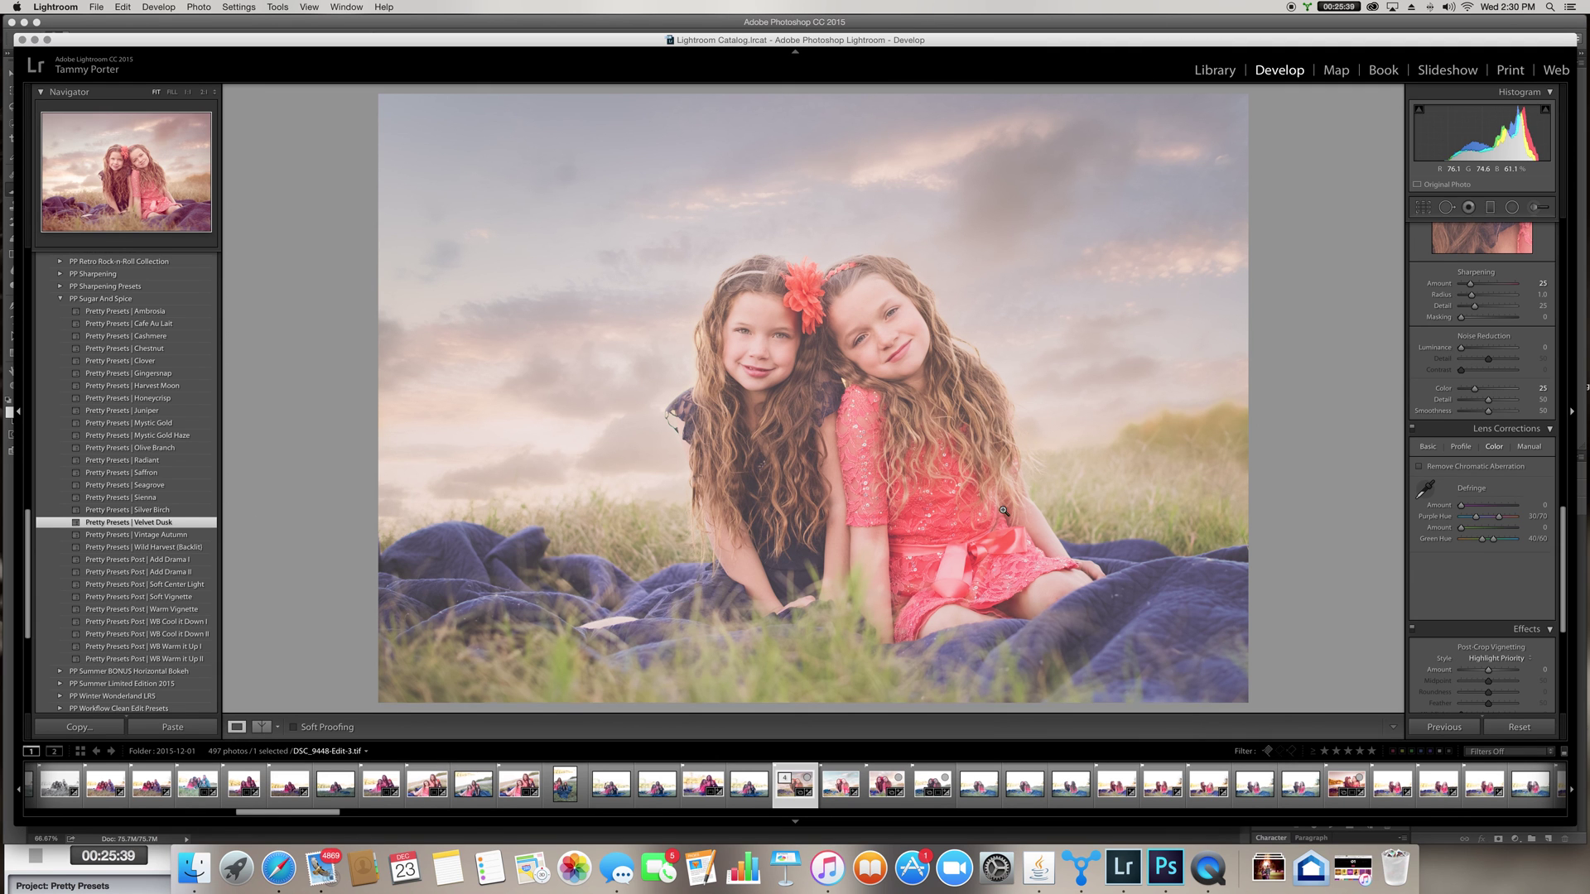
left_click(162, 548)
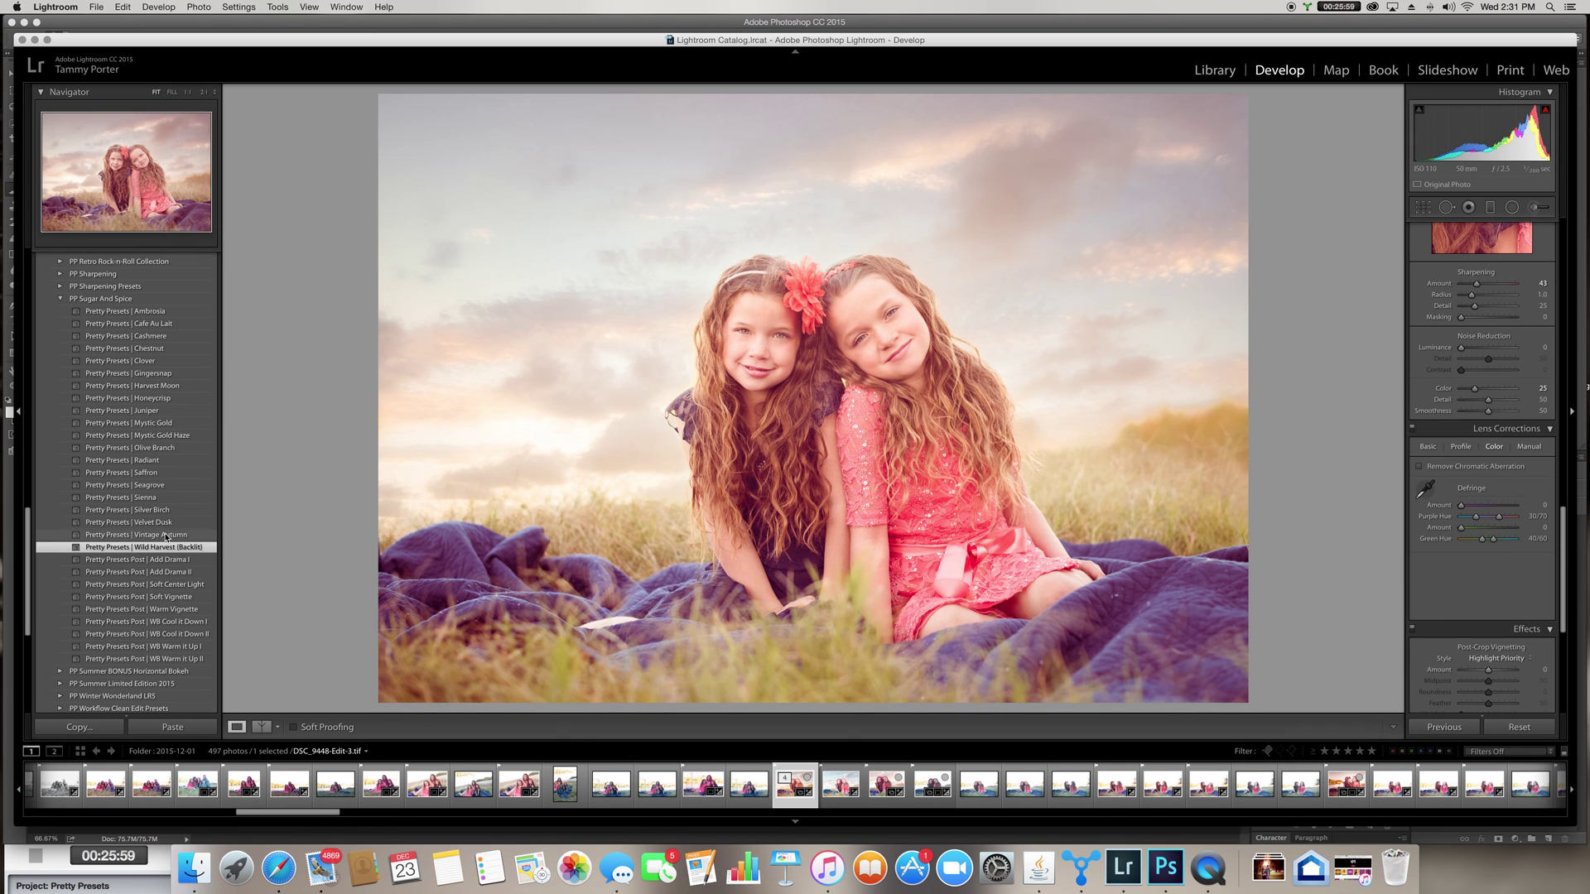
left_click(162, 522)
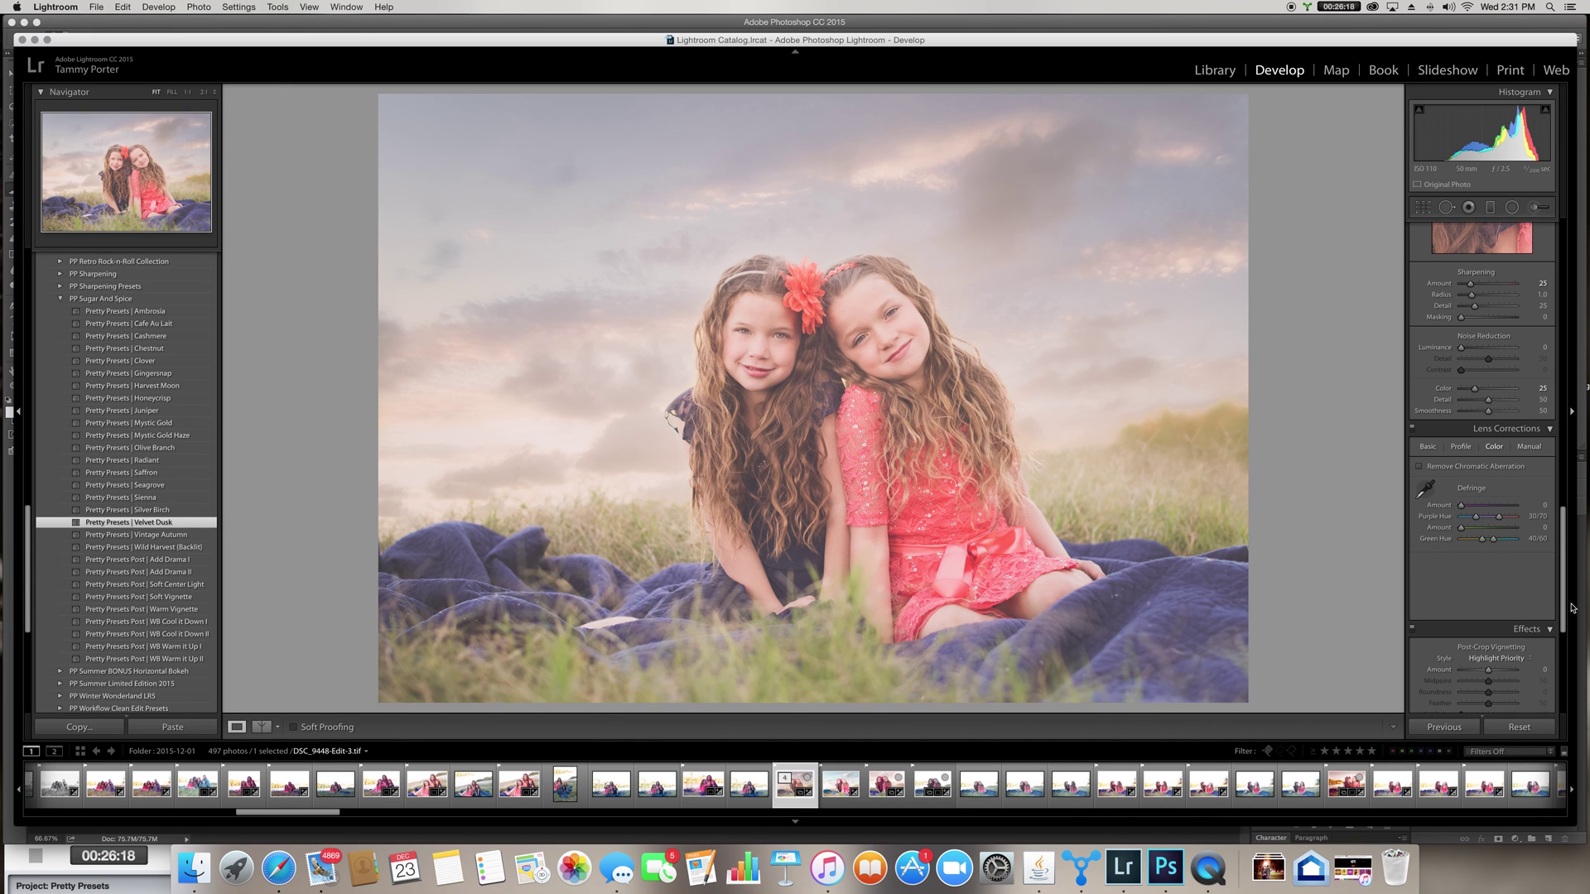
In the Detail panel, set sharpening Masking to 86 alongside Amount 64.
scroll(1517, 571, "up", 4)
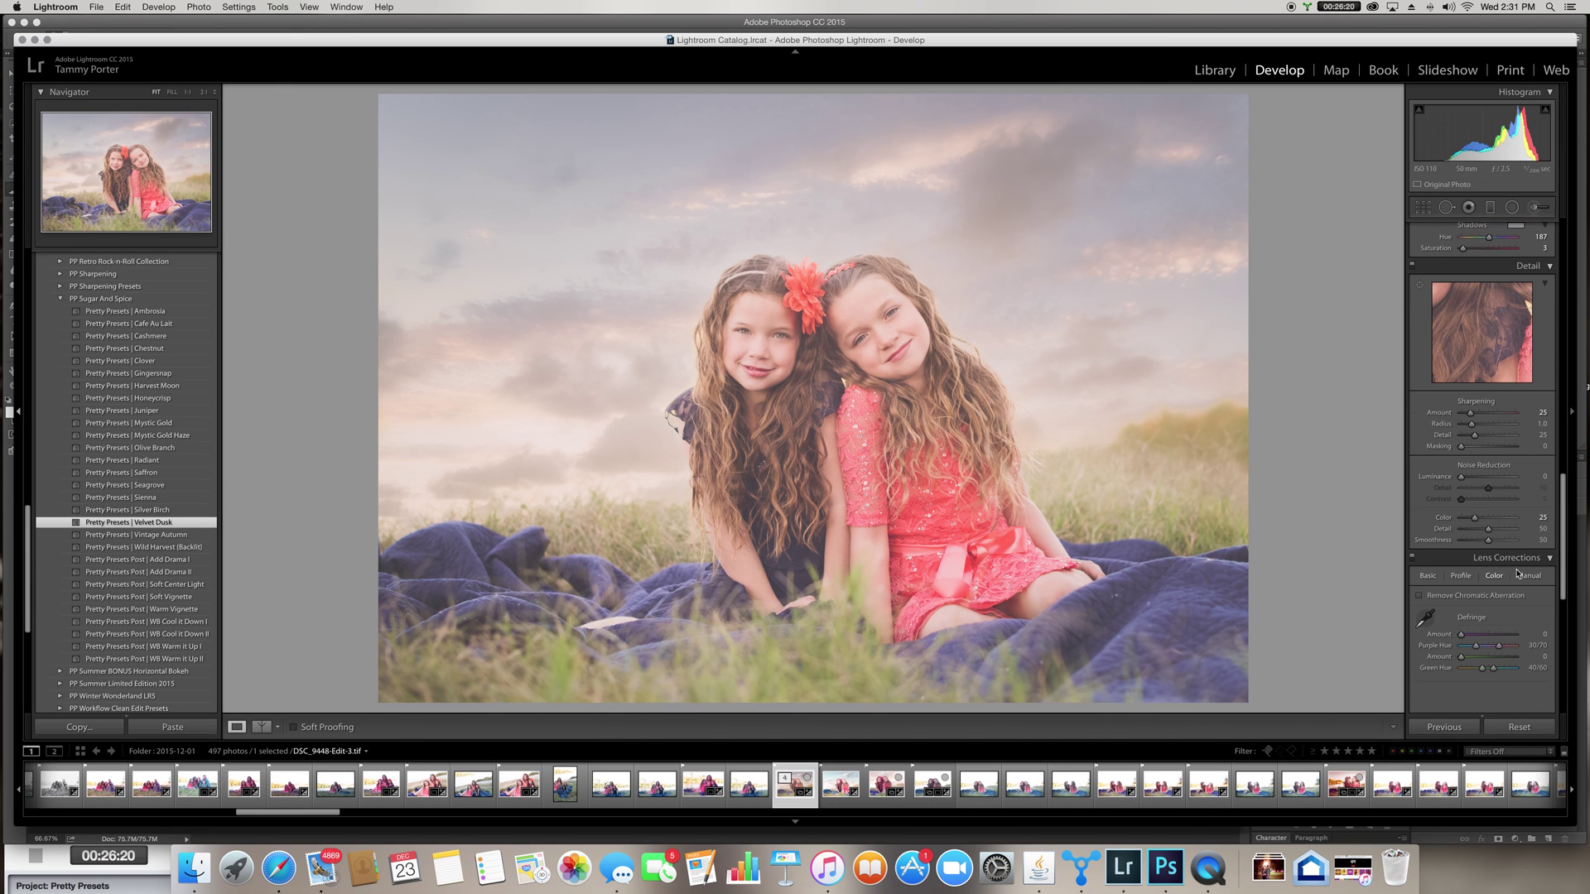
scroll(1518, 571, "up", 1)
scroll(1518, 572, "up", 2)
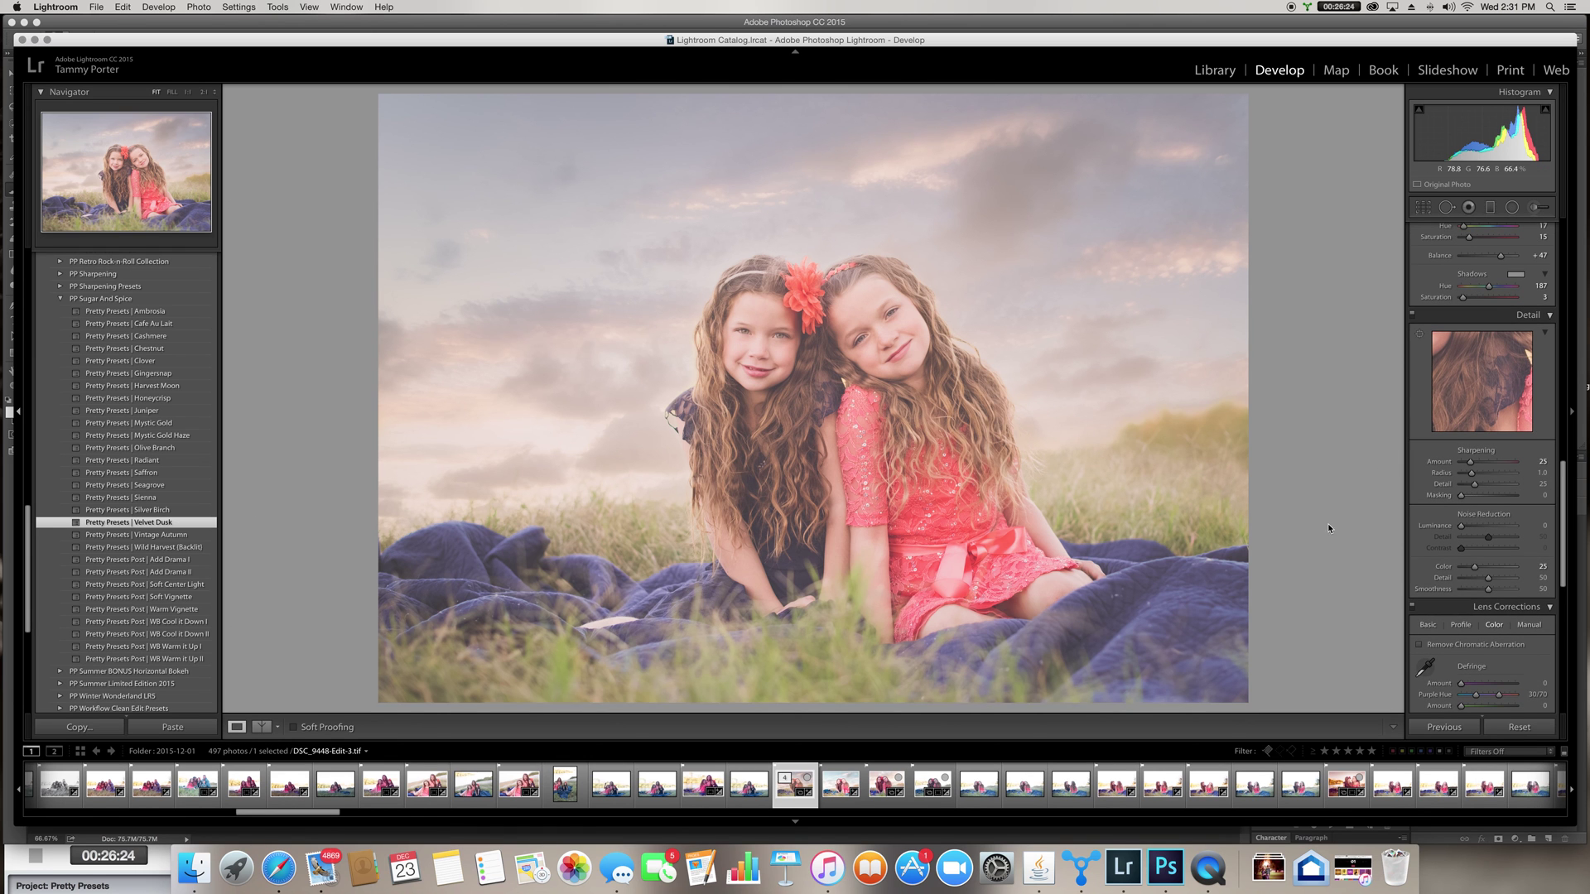
left_click_drag(1461, 498, 1485, 467)
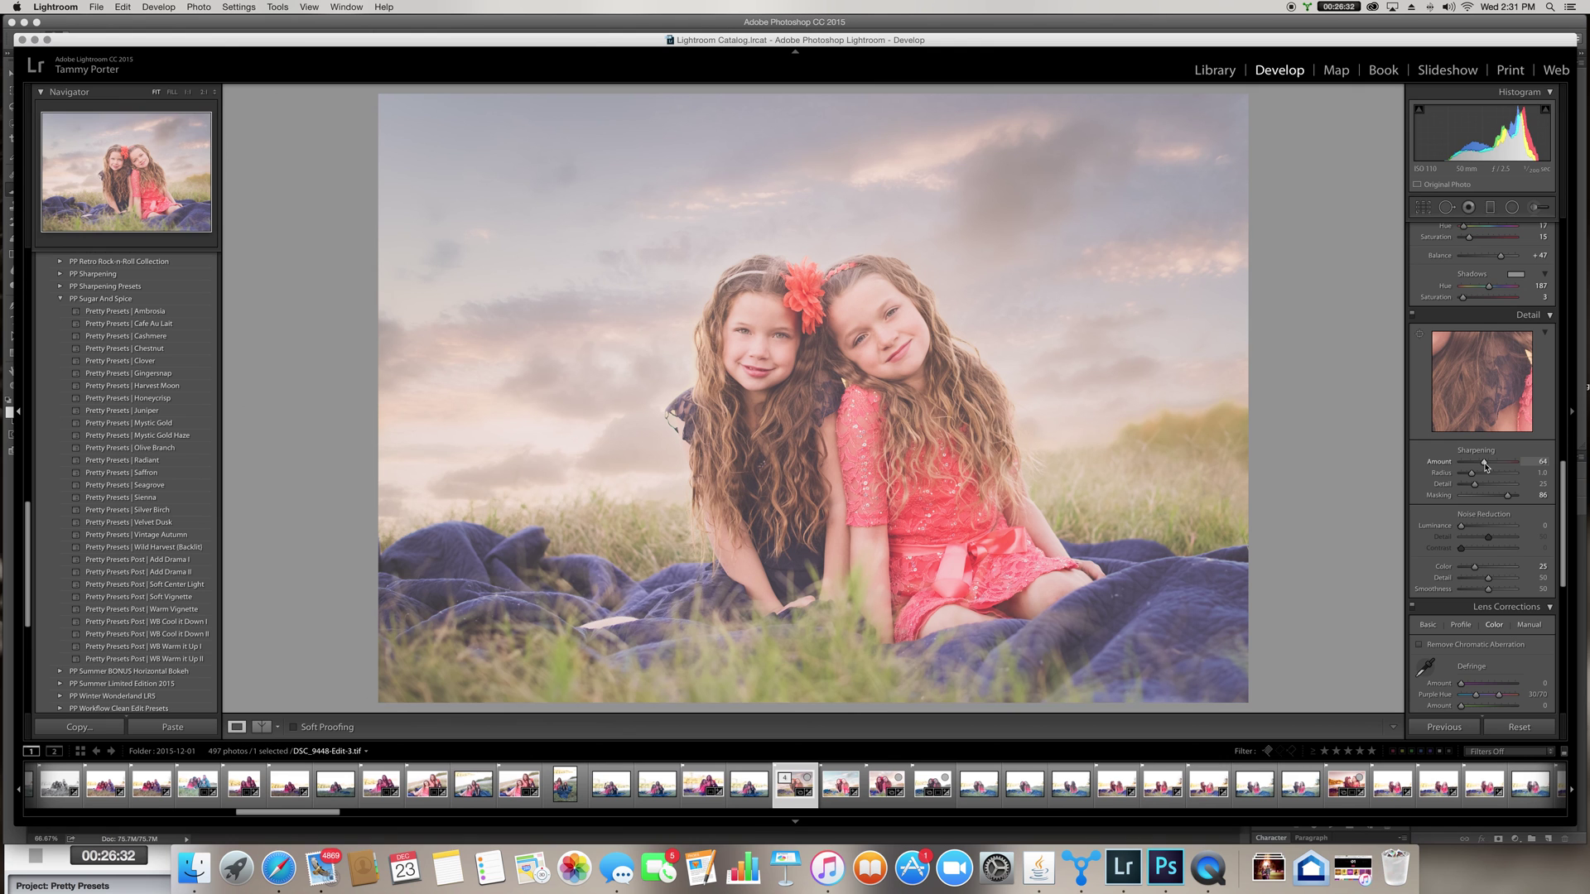